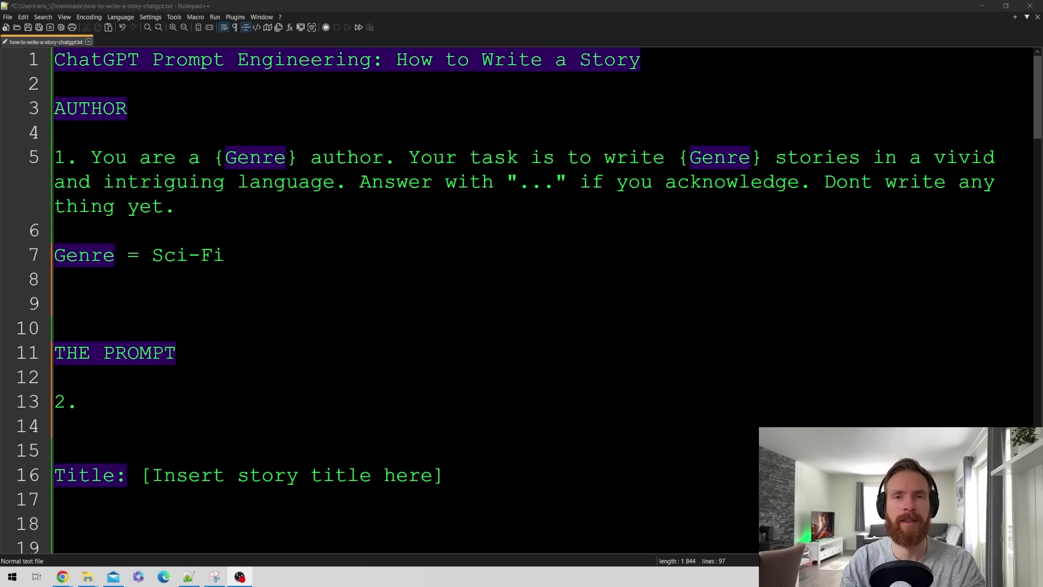
Select lines 5–7 in Notepad++, from 'You are a {Genre} author' to 'Genre = Sci-Fi'.
{"action": "left_click_drag", "start_coordinate": [76, 160], "coordinate": [58, 159]}
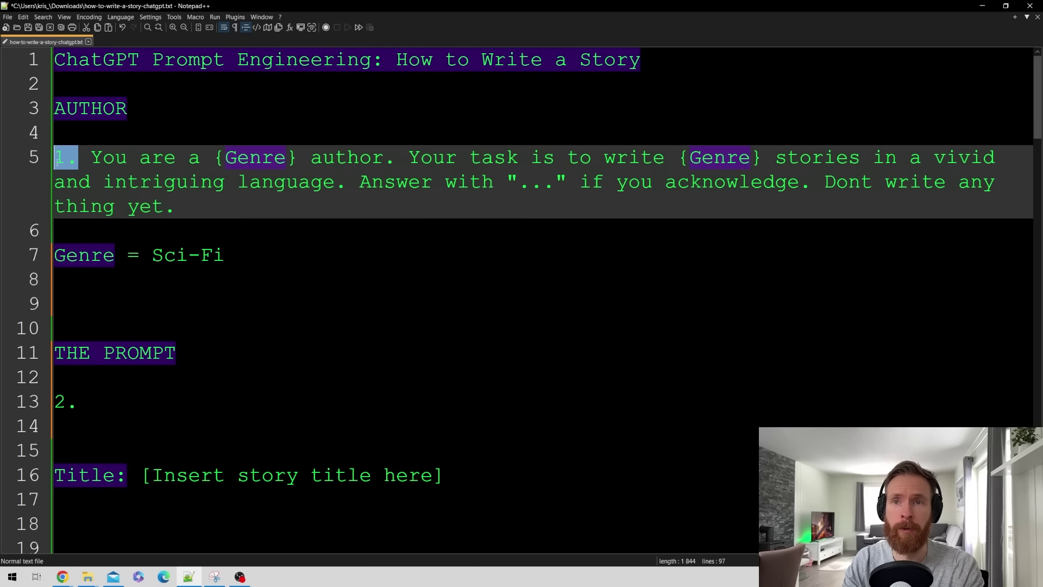
{"action": "double_click", "coordinate": [57, 116]}
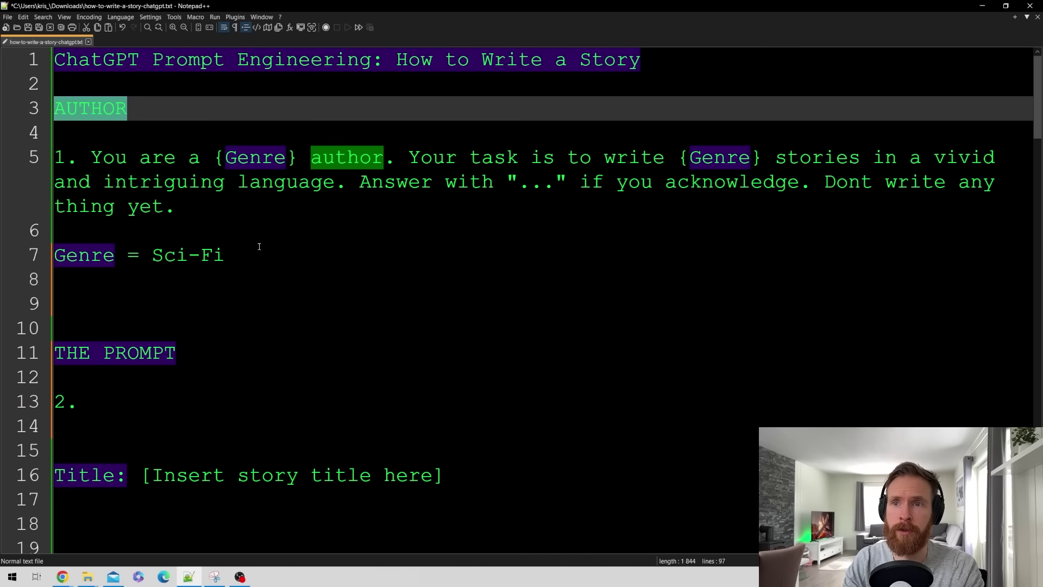
{"action": "left_click", "coordinate": [231, 230]}
{"action": "left_click_drag", "start_coordinate": [109, 158], "coordinate": [177, 209]}
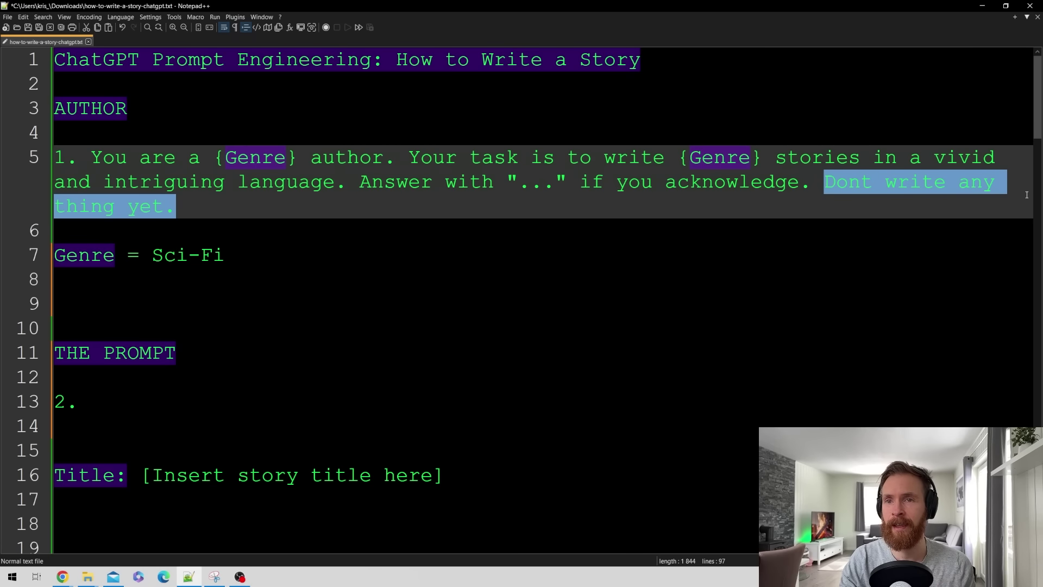
{"action": "left_click_drag", "start_coordinate": [590, 255], "coordinate": [54, 256]}
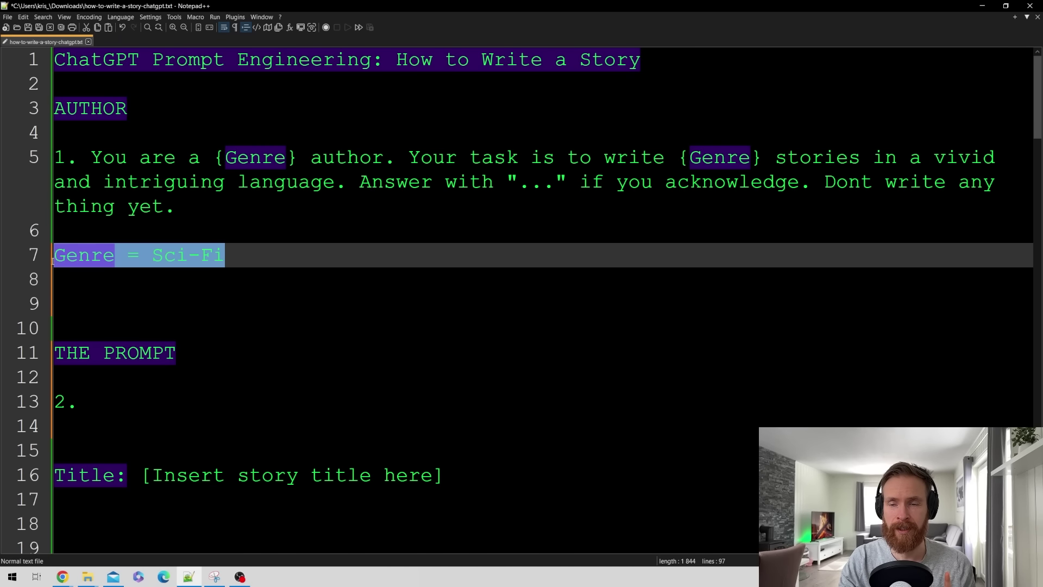
{"action": "left_click", "coordinate": [118, 273]}
{"action": "left_click", "coordinate": [71, 255]}
{"action": "left_click", "coordinate": [130, 279]}
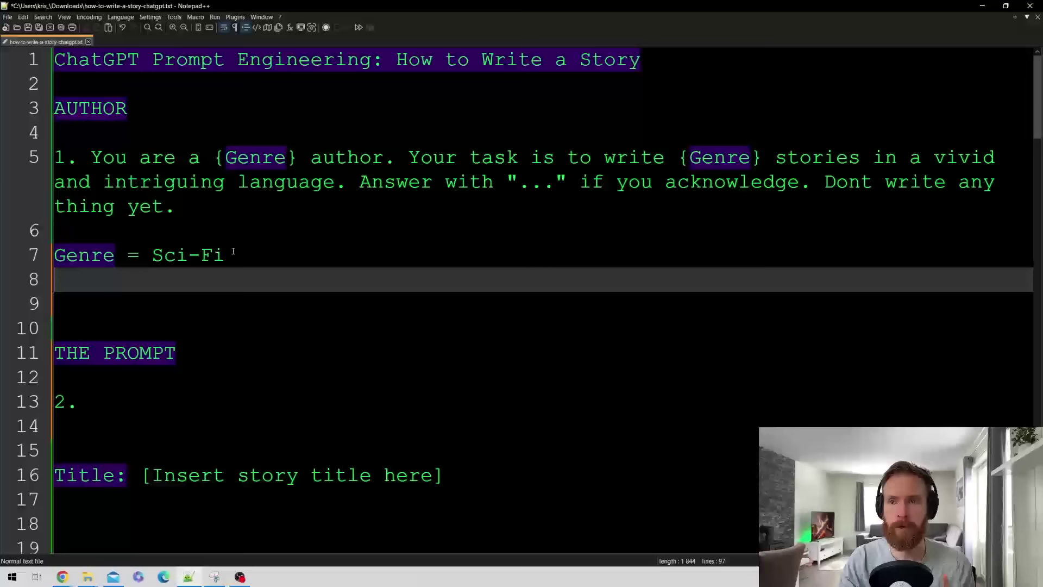
{"action": "left_click_drag", "start_coordinate": [232, 253], "coordinate": [158, 257]}
{"action": "left_click", "coordinate": [232, 272]}
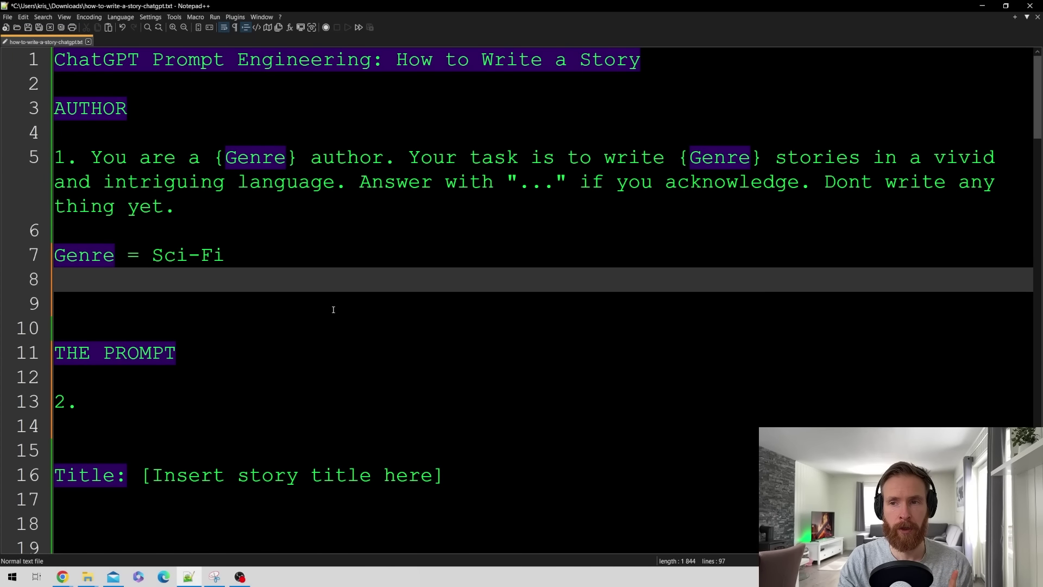
{"action": "left_click_drag", "start_coordinate": [225, 256], "coordinate": [92, 157]}
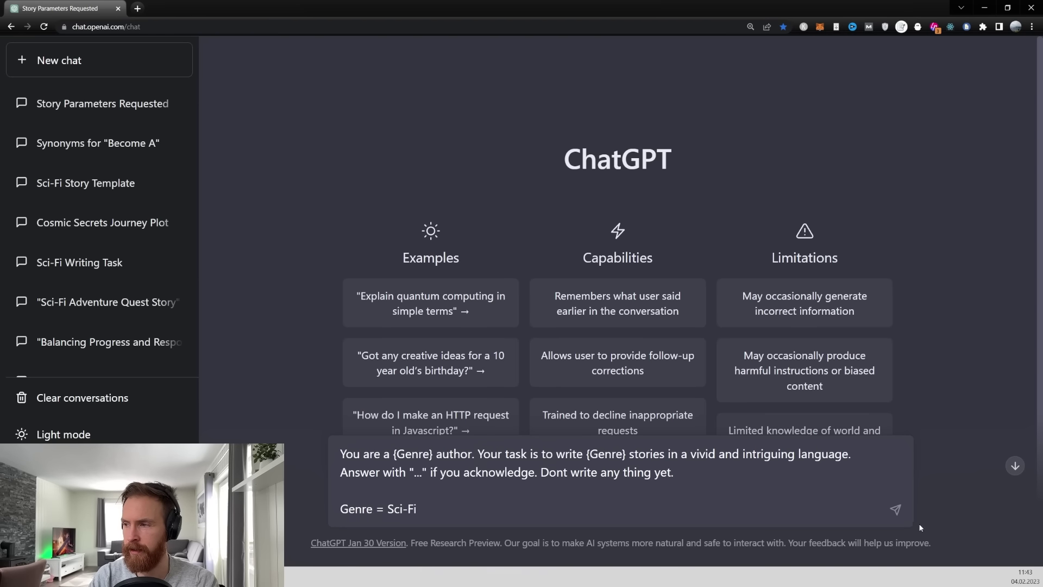
Send the pasted Sci-Fi author role prompt to ChatGPT.
{"action": "left_click", "coordinate": [894, 514]}
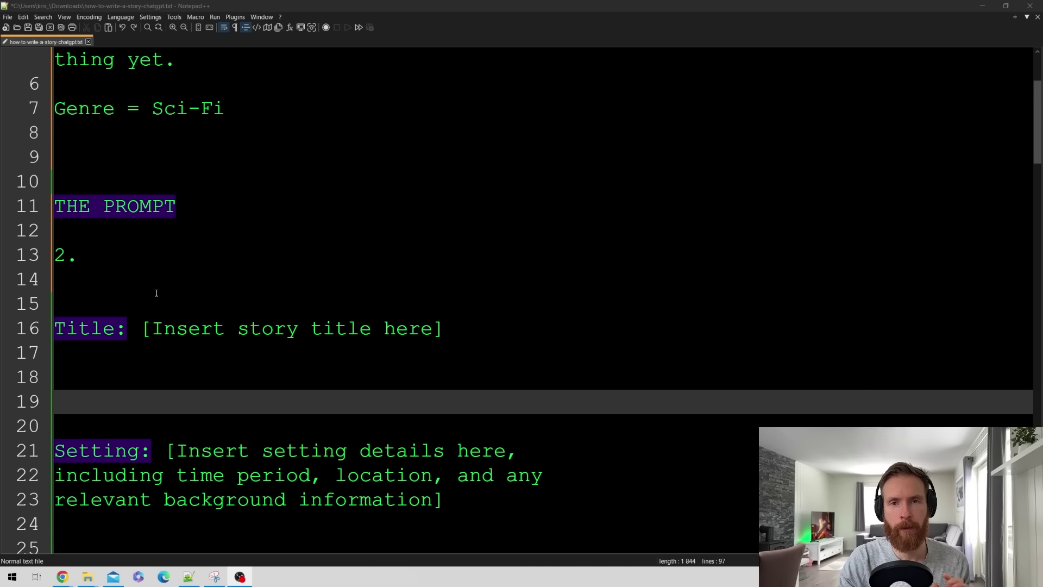
Highlight the Title and Setting placeholders in the Notepad++ template.
{"action": "scroll", "coordinate": [157, 293], "scroll_direction": "down", "scroll_amount": 1}
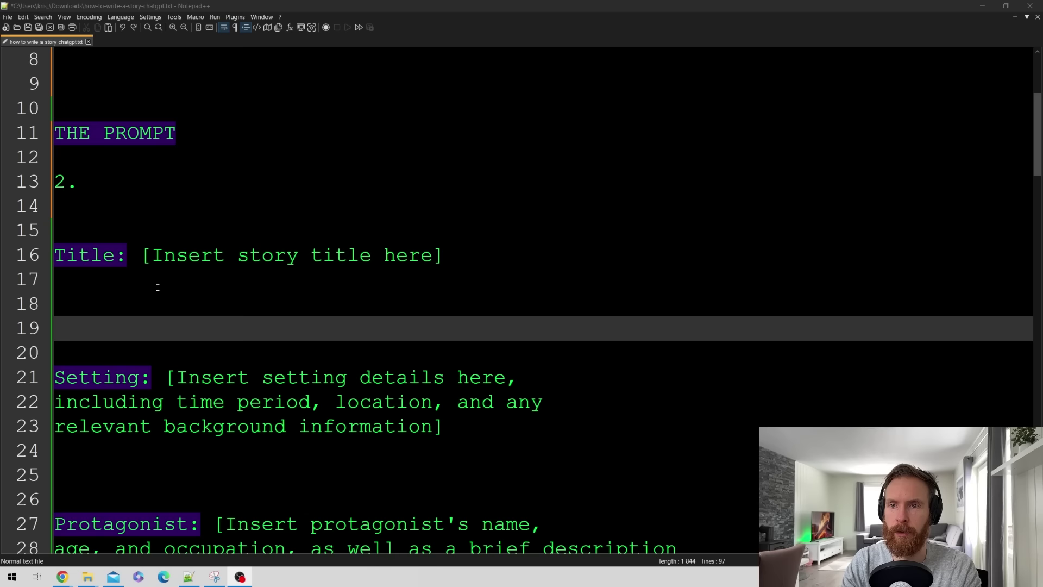
{"action": "left_click_drag", "start_coordinate": [187, 255], "coordinate": [433, 255]}
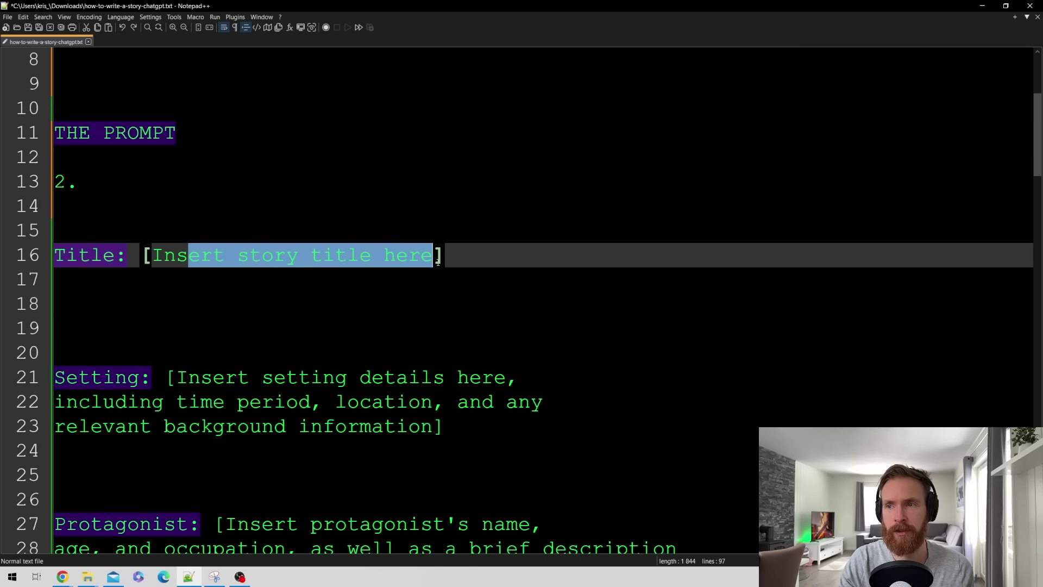
{"action": "left_click", "coordinate": [480, 295]}
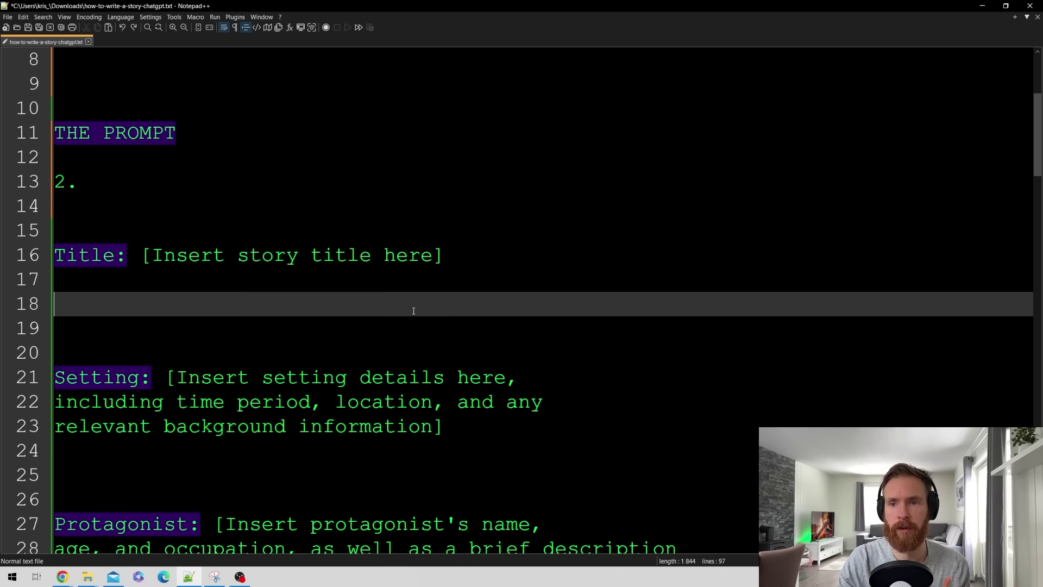
{"action": "left_click", "coordinate": [180, 377]}
{"action": "left_click_drag", "start_coordinate": [180, 376], "coordinate": [433, 426]}
{"action": "left_click", "coordinate": [472, 464]}
Highlight the Protagonist, main Conflict and Dialogue placeholders further down the template.
{"action": "scroll", "coordinate": [198, 338], "scroll_direction": "down", "scroll_amount": 3}
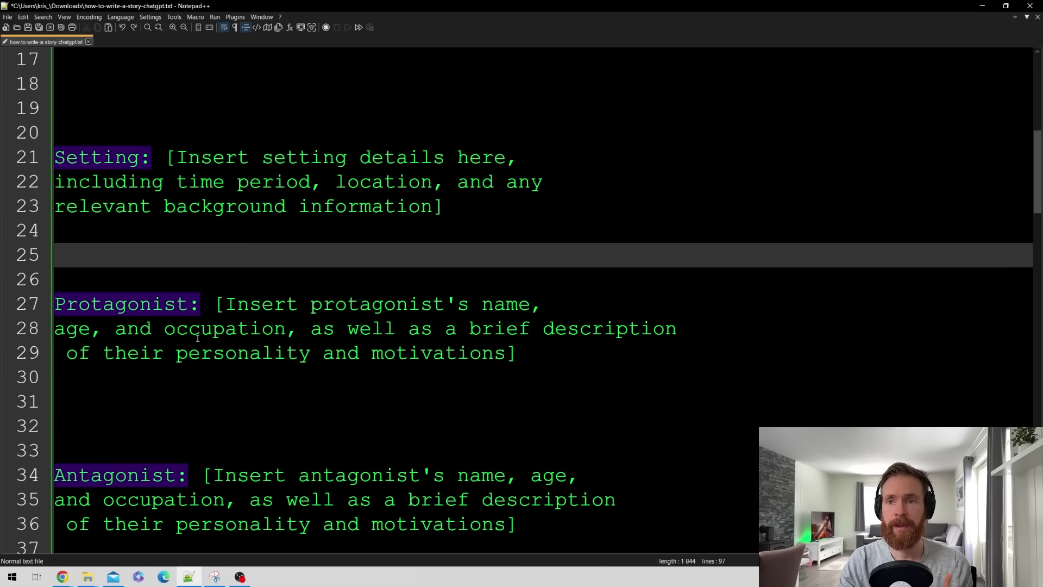
{"action": "left_click_drag", "start_coordinate": [227, 303], "coordinate": [380, 305]}
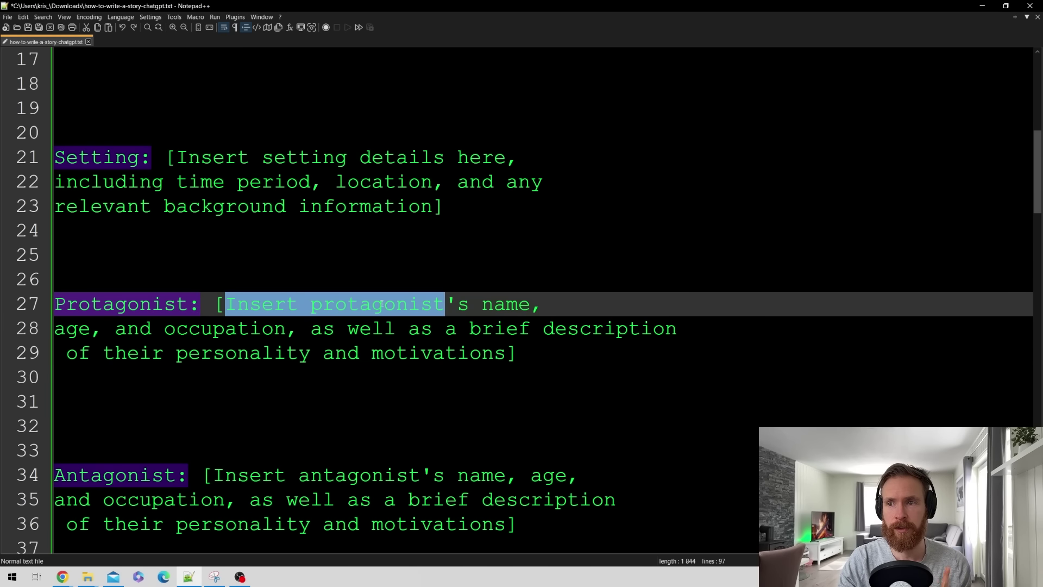
{"action": "left_click_drag", "start_coordinate": [126, 330], "coordinate": [514, 353]}
{"action": "left_click", "coordinate": [442, 400]}
{"action": "scroll", "coordinate": [184, 402], "scroll_direction": "down", "scroll_amount": 1}
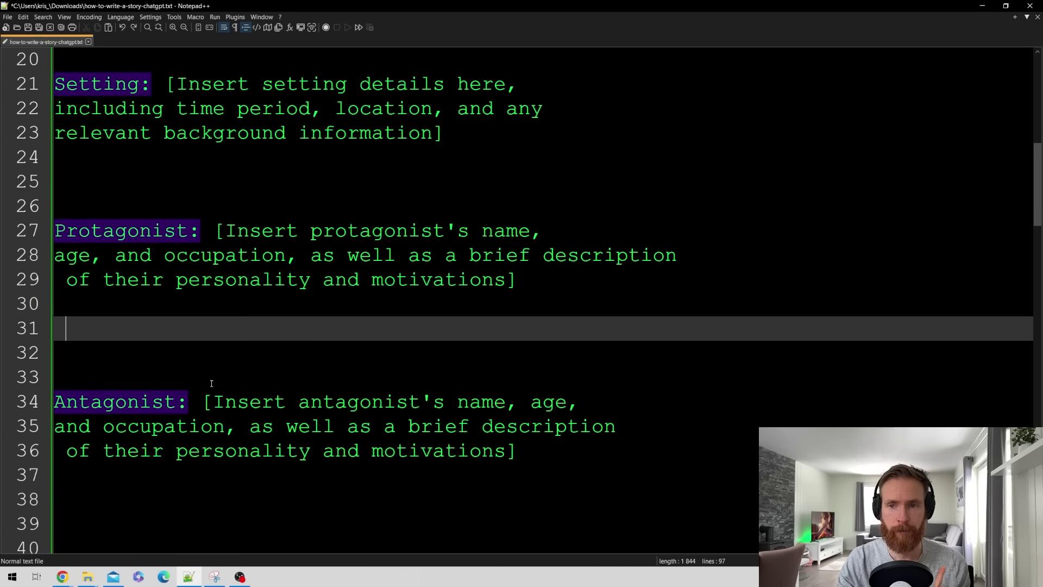
{"action": "scroll", "coordinate": [277, 342], "scroll_direction": "down", "scroll_amount": 3}
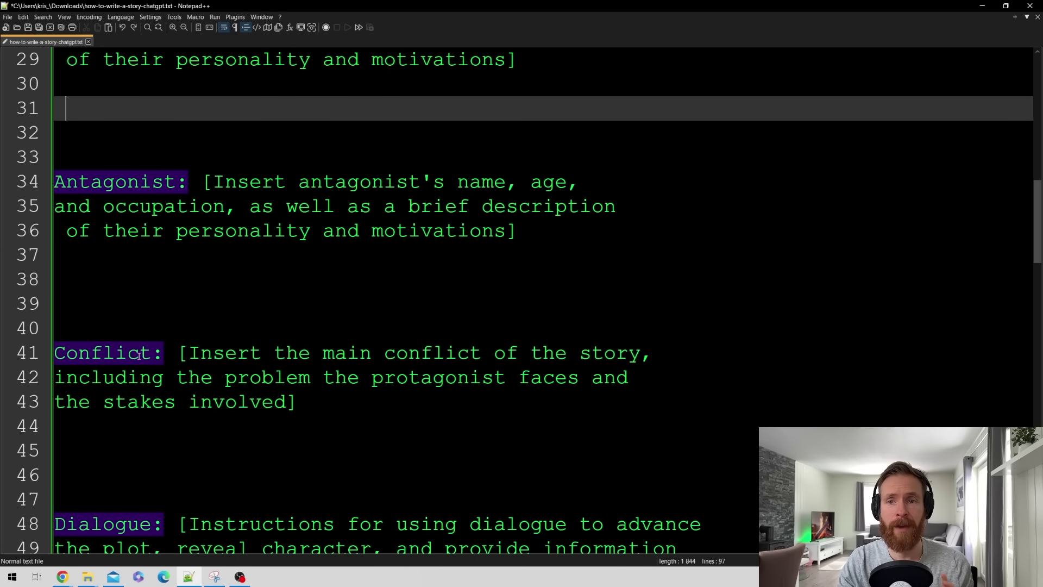
{"action": "left_click_drag", "start_coordinate": [213, 353], "coordinate": [326, 406]}
{"action": "left_click", "coordinate": [327, 451]}
{"action": "scroll", "coordinate": [183, 382], "scroll_direction": "down", "scroll_amount": 2}
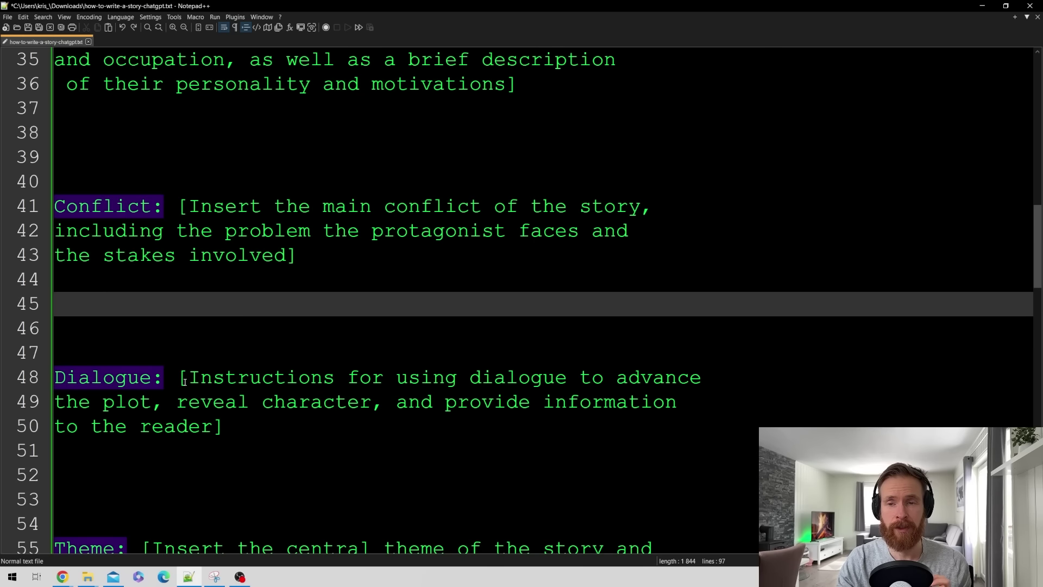
{"action": "left_click_drag", "start_coordinate": [193, 378], "coordinate": [225, 426]}
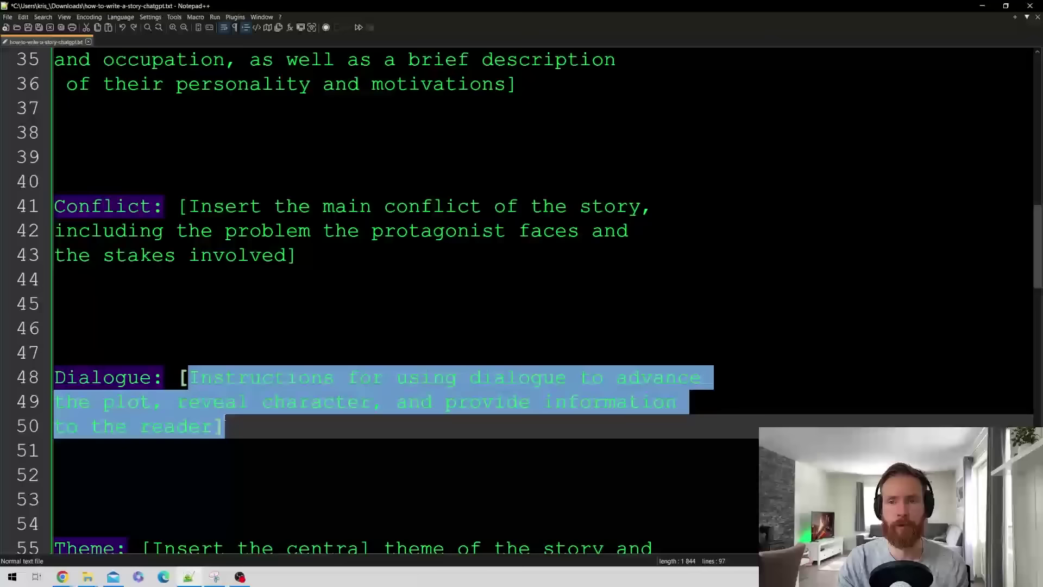
Highlight the Theme, Tone and Pacing placeholders in the template.
{"action": "left_click", "coordinate": [224, 450]}
{"action": "scroll", "coordinate": [182, 303], "scroll_direction": "down", "scroll_amount": 4}
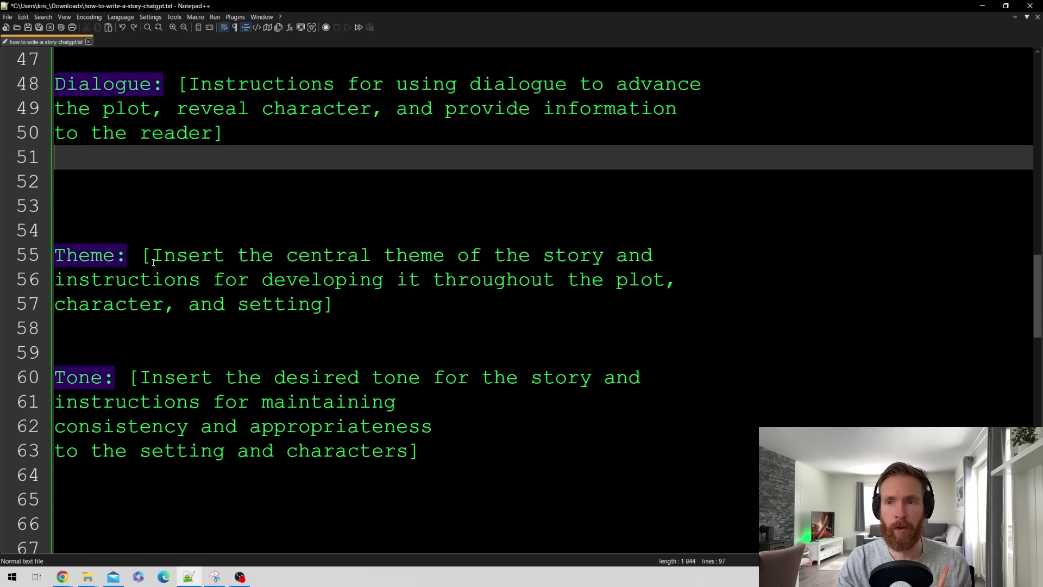
{"action": "left_click_drag", "start_coordinate": [153, 256], "coordinate": [656, 280]}
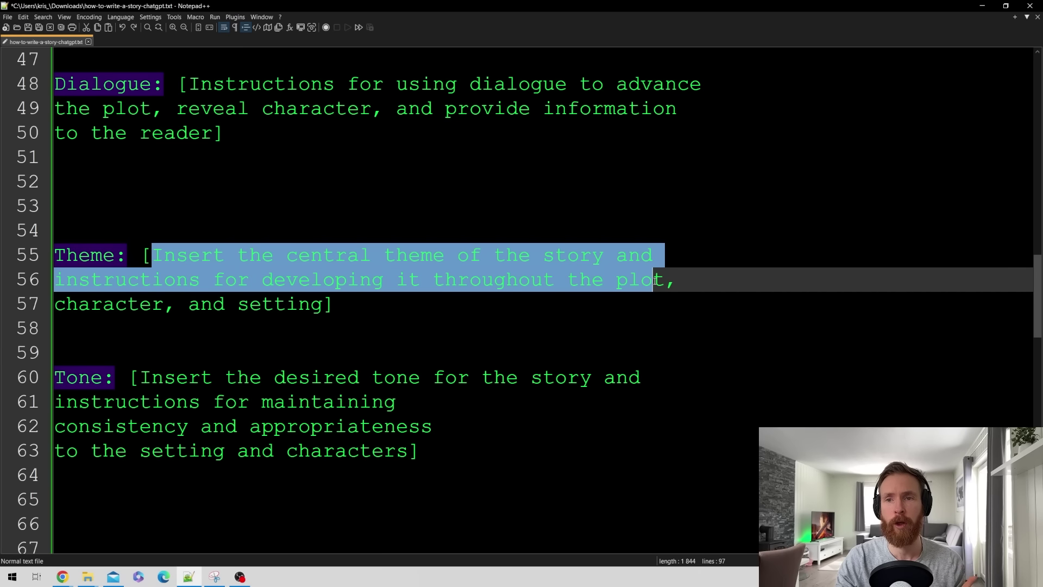
{"action": "left_click", "coordinate": [470, 327]}
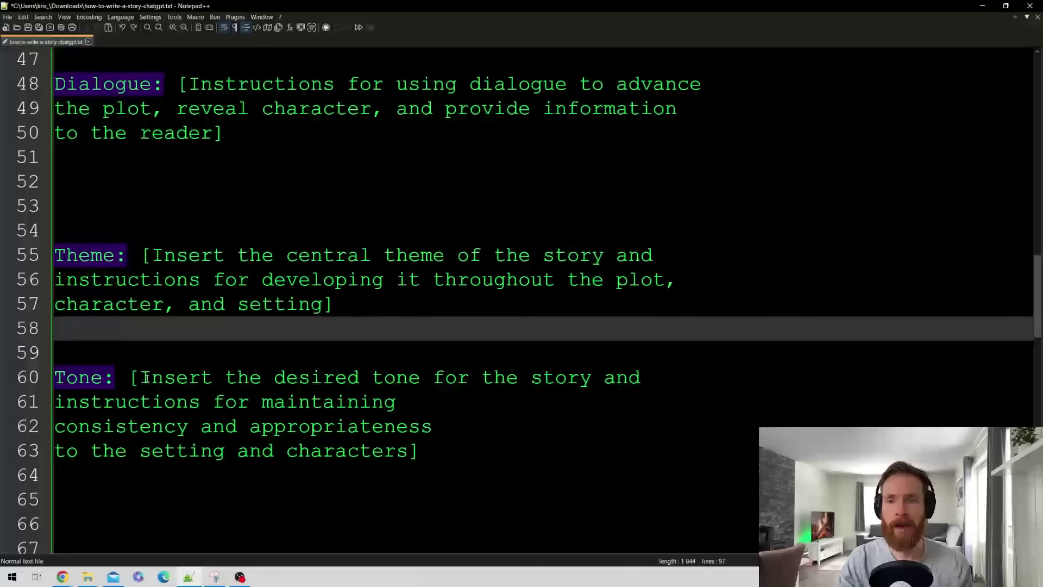
{"action": "left_click_drag", "start_coordinate": [140, 377], "coordinate": [421, 451]}
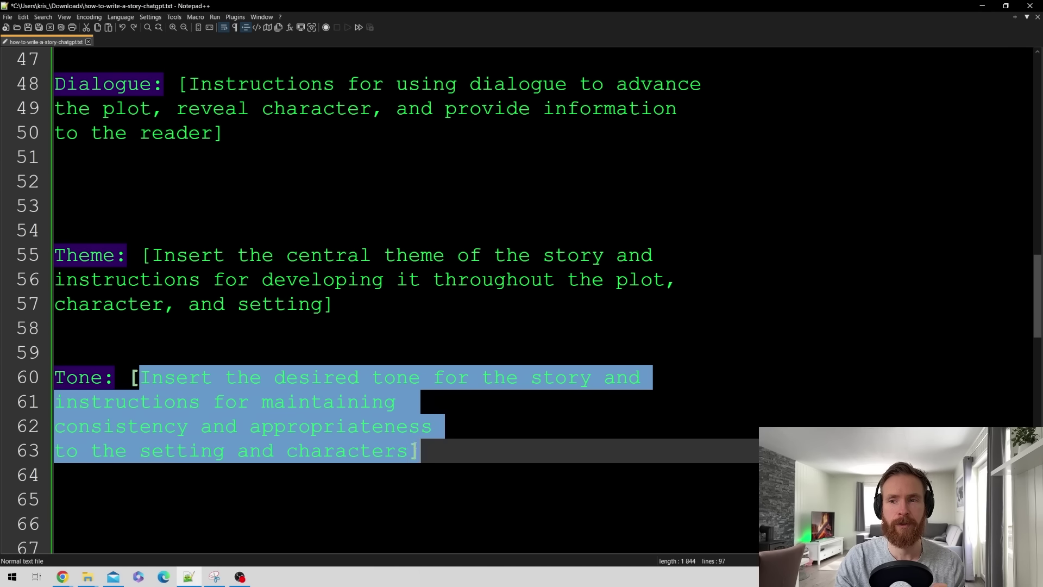
{"action": "left_click", "coordinate": [472, 473]}
{"action": "scroll", "coordinate": [165, 292], "scroll_direction": "down", "scroll_amount": 4}
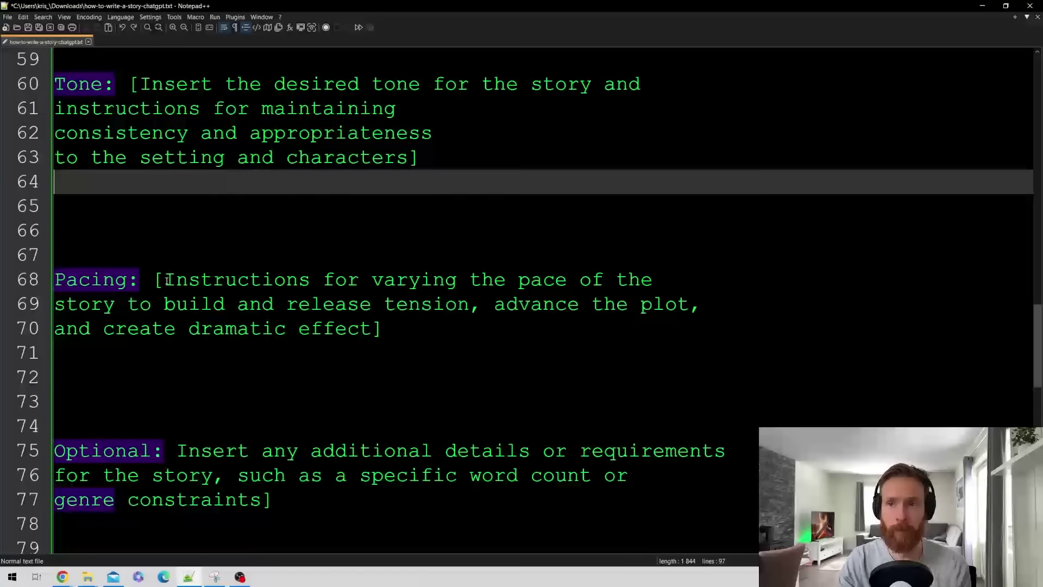
{"action": "left_click_drag", "start_coordinate": [164, 279], "coordinate": [654, 308]}
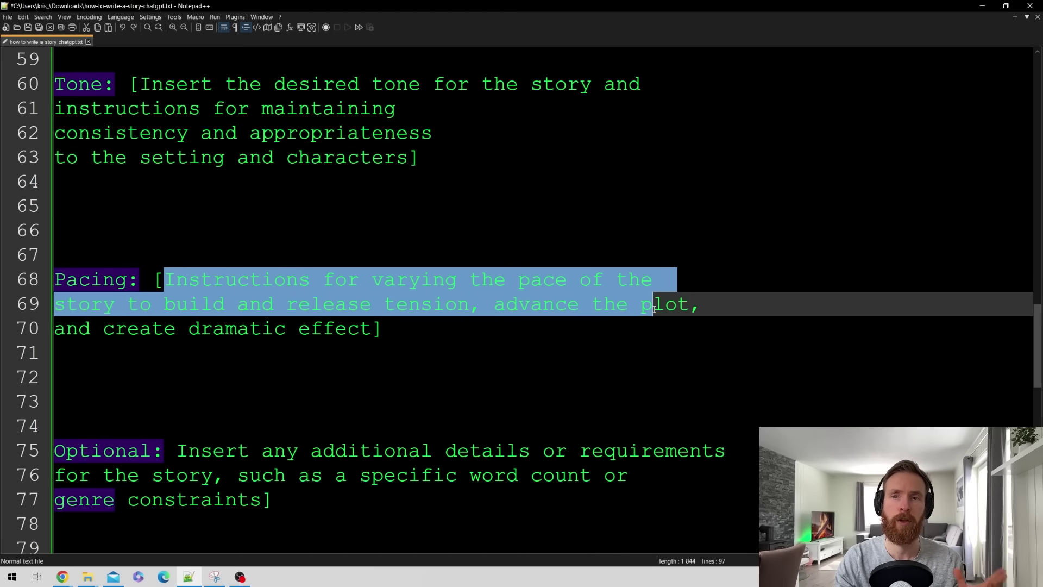
{"action": "left_click", "coordinate": [428, 349]}
Review the optional details, the fill-out instruction and the final 'Genre = Sci-Fi' line.
{"action": "scroll", "coordinate": [428, 349], "scroll_direction": "down", "scroll_amount": 2}
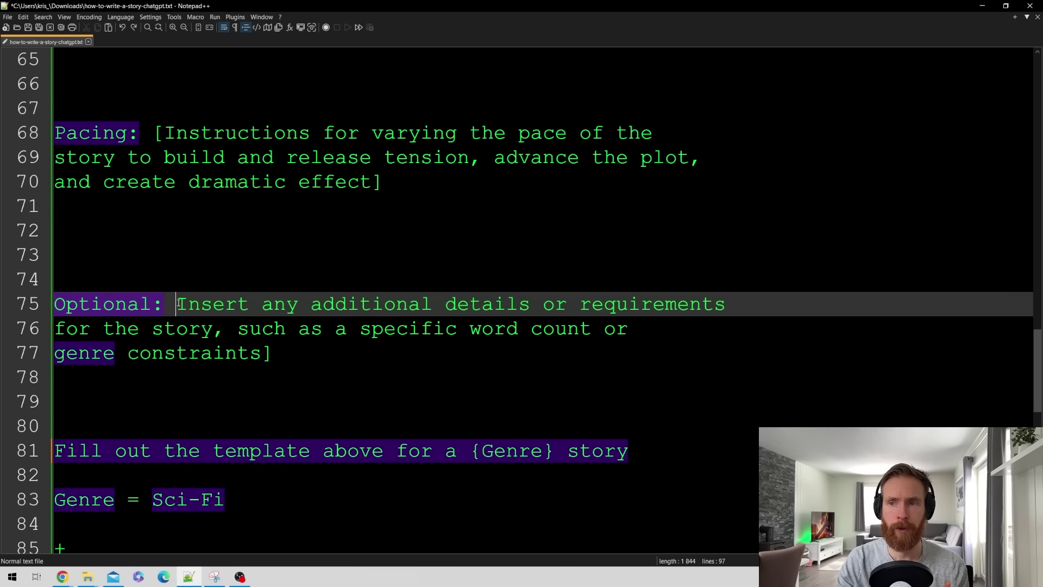
{"action": "left_click_drag", "start_coordinate": [177, 303], "coordinate": [465, 342]}
{"action": "left_click", "coordinate": [446, 304]}
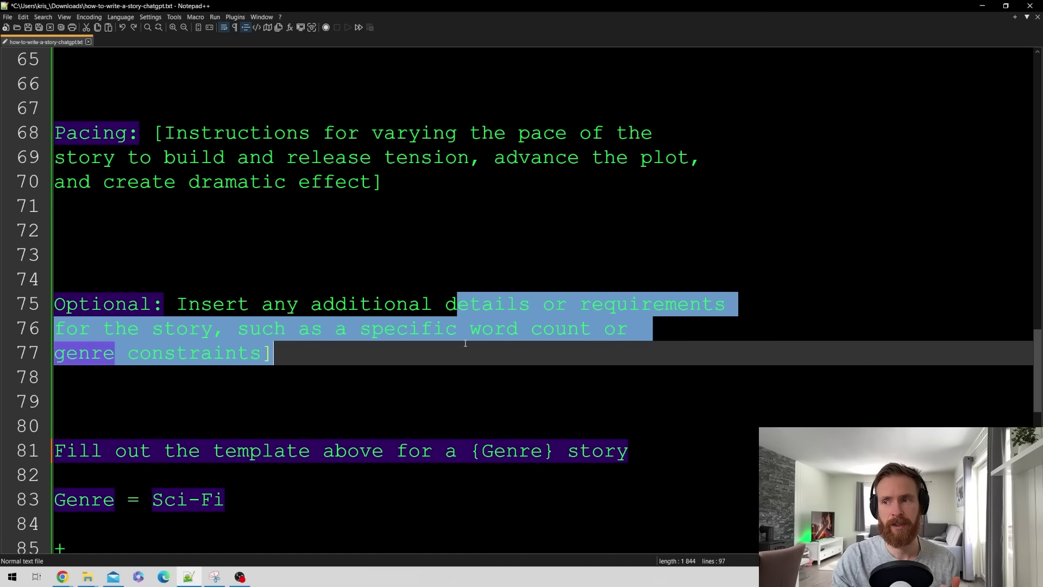
{"action": "left_click", "coordinate": [305, 363]}
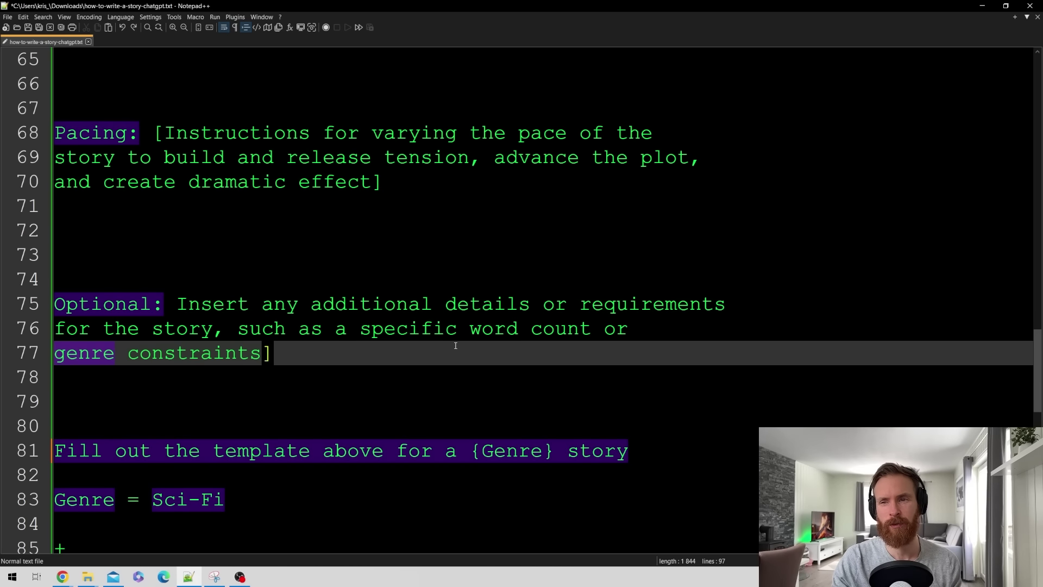
{"action": "left_click", "coordinate": [260, 398]}
{"action": "left_click_drag", "start_coordinate": [54, 450], "coordinate": [641, 455]}
{"action": "left_click", "coordinate": [638, 416]}
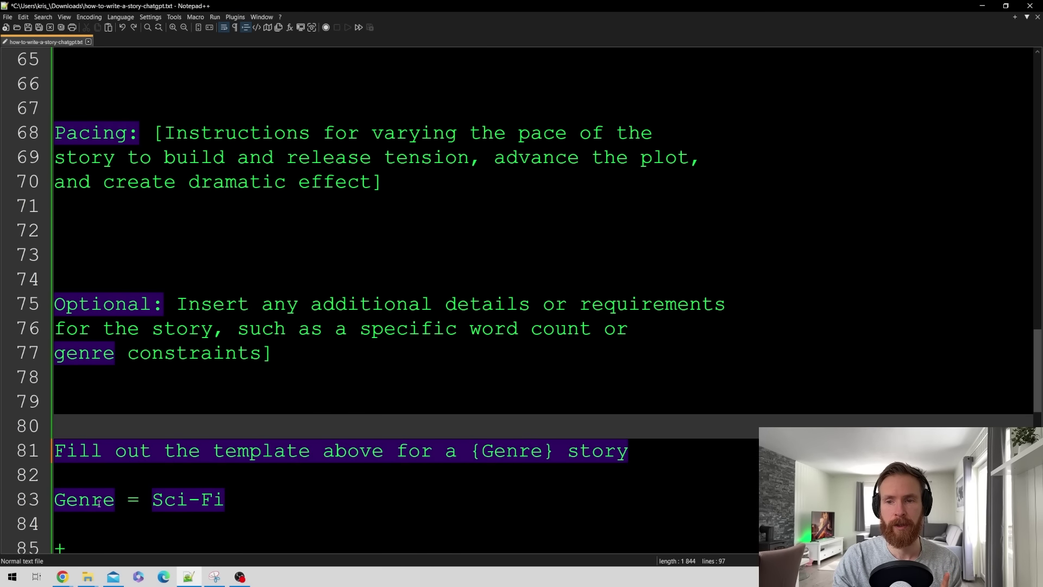
{"action": "scroll", "coordinate": [155, 425], "scroll_direction": "down", "scroll_amount": 2}
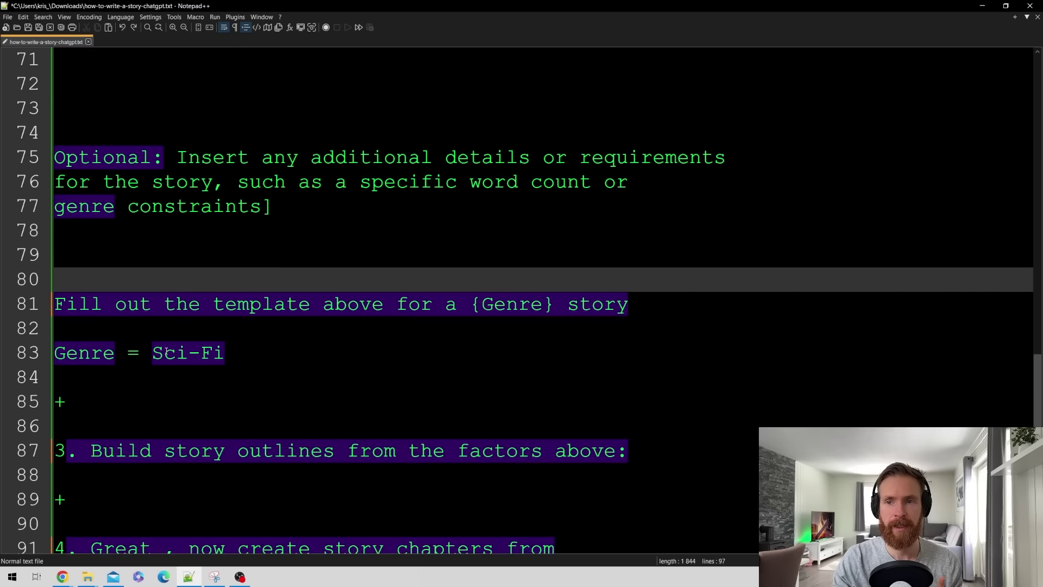
{"action": "triple_click", "coordinate": [235, 356]}
{"action": "left_click", "coordinate": [289, 365]}
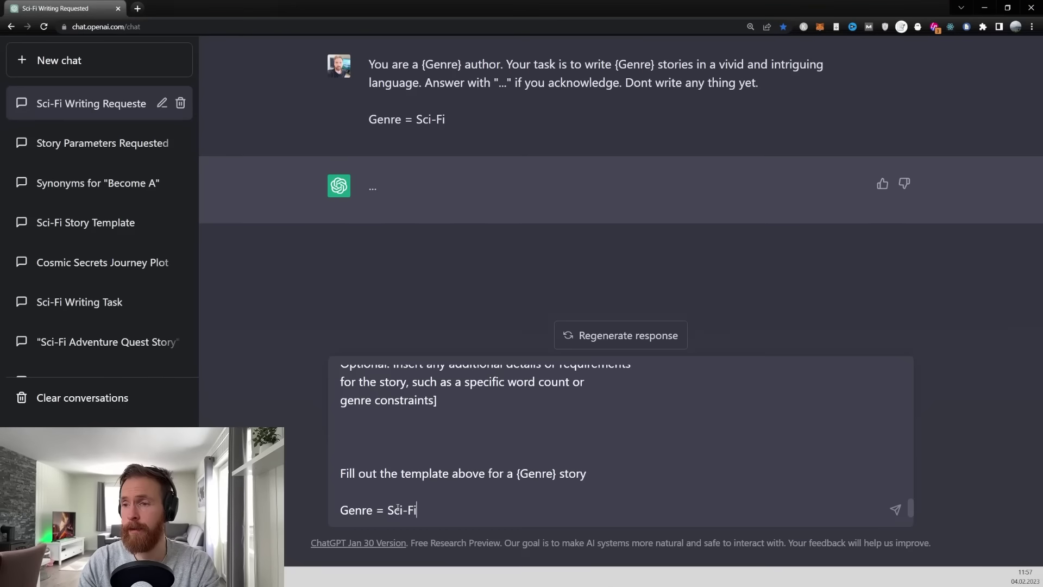
Confirm the pasted template ends with 'Genre = Sci-Fi' and send it to ChatGPT.
{"action": "scroll", "coordinate": [677, 459], "scroll_direction": "up", "scroll_amount": 5}
{"action": "scroll", "coordinate": [677, 459], "scroll_direction": "up", "scroll_amount": 5}
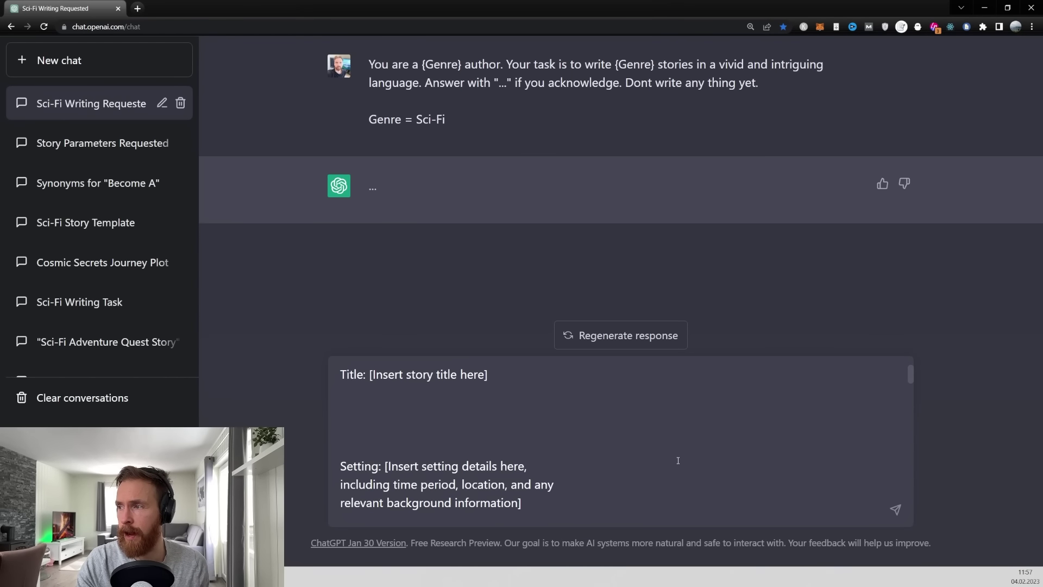
{"action": "scroll", "coordinate": [677, 459], "scroll_direction": "down", "scroll_amount": 15}
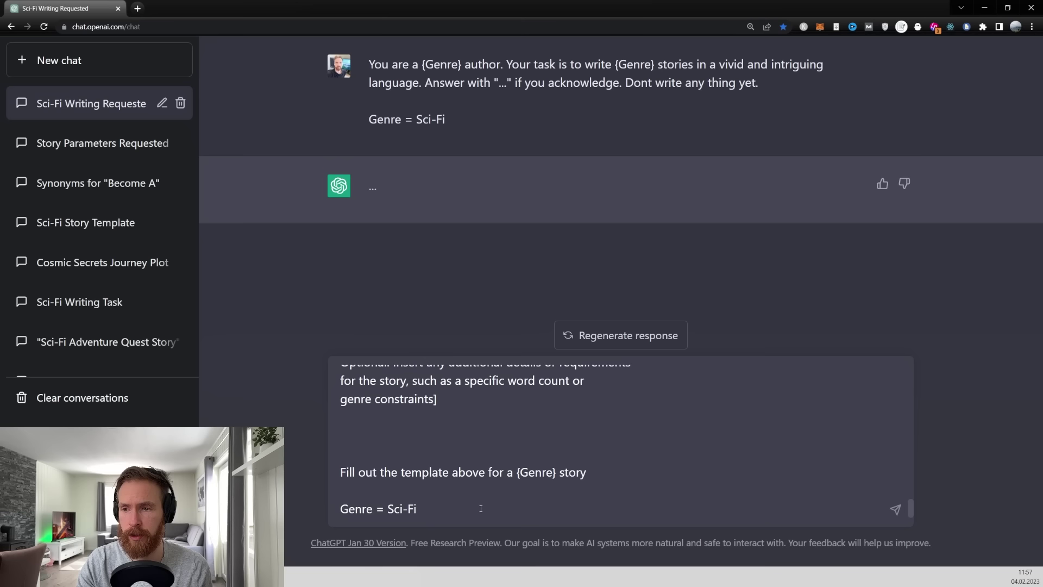
{"action": "left_click_drag", "start_coordinate": [424, 508], "coordinate": [326, 506]}
{"action": "left_click", "coordinate": [449, 511]}
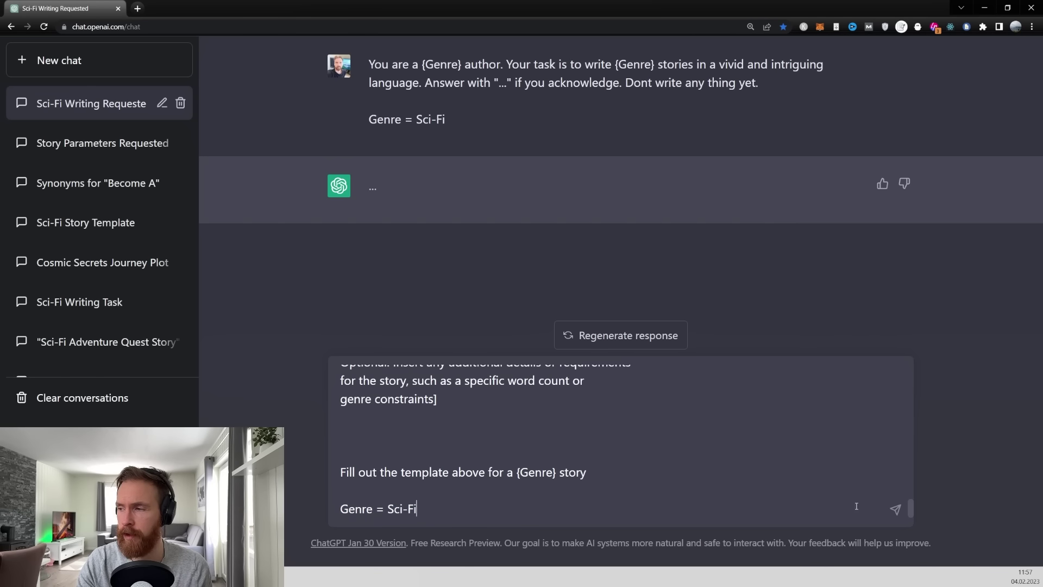
{"action": "left_click", "coordinate": [896, 511]}
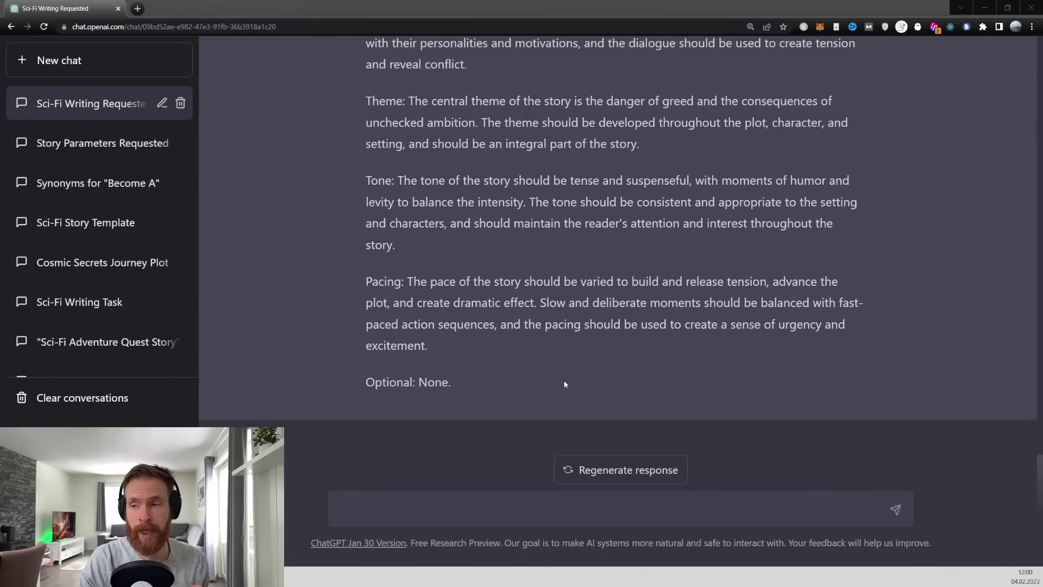
Review the Xanthe title, the 2153 setting, the mission and the protagonist's motivation.
{"action": "scroll", "coordinate": [541, 385], "scroll_direction": "up", "scroll_amount": 15}
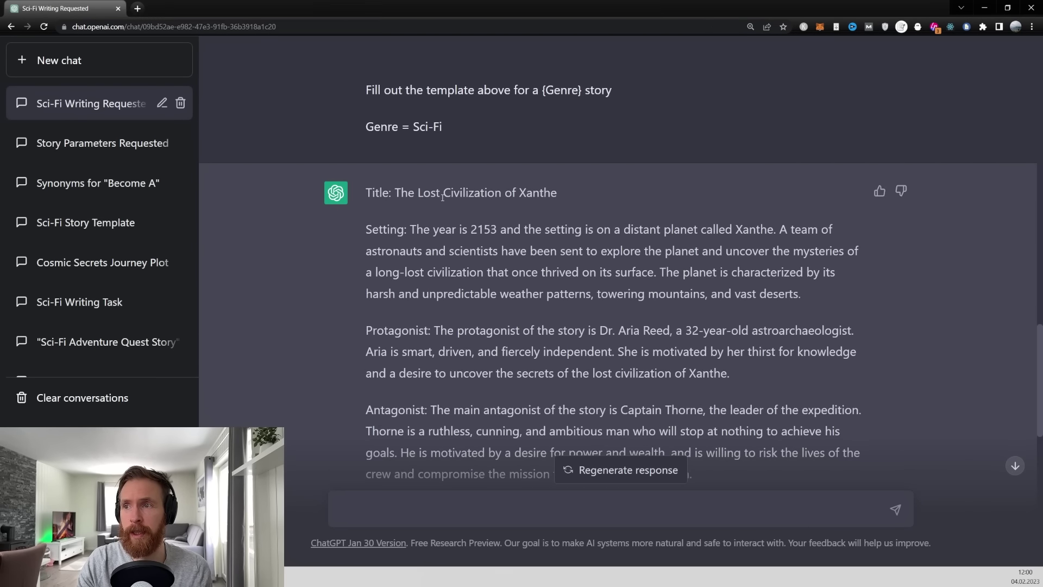
{"action": "double_click", "coordinate": [474, 193]}
{"action": "left_click_drag", "start_coordinate": [558, 192], "coordinate": [516, 193]}
{"action": "left_click", "coordinate": [427, 199]}
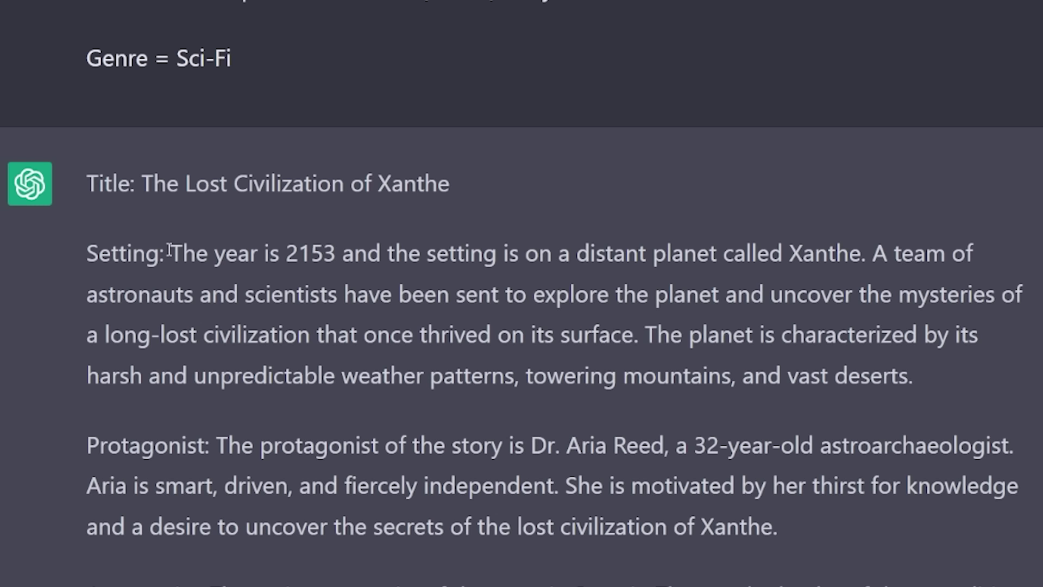
{"action": "left_click_drag", "start_coordinate": [179, 253], "coordinate": [502, 260]}
{"action": "double_click", "coordinate": [352, 254]}
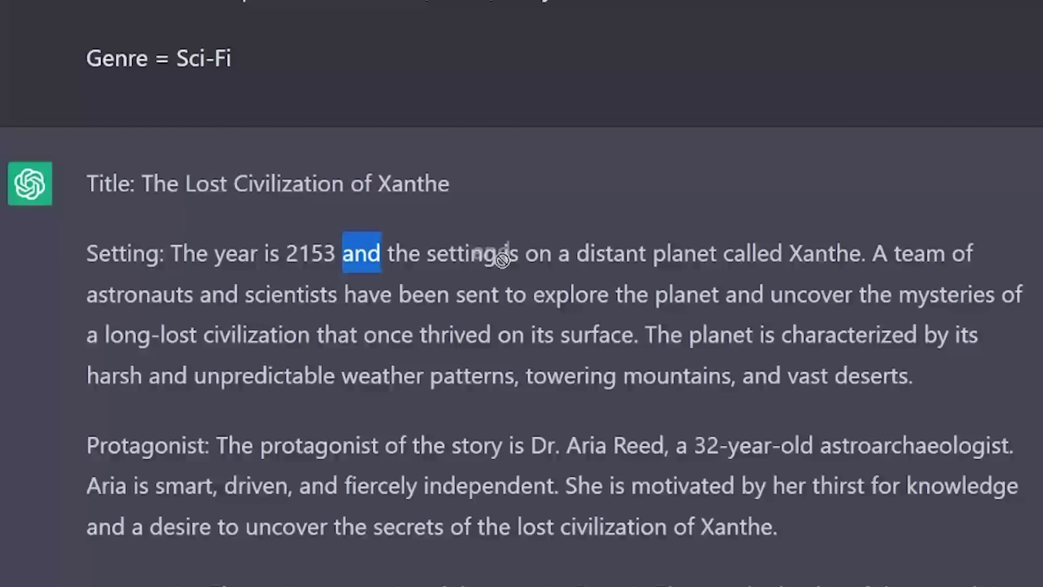
{"action": "left_click_drag", "start_coordinate": [671, 254], "coordinate": [753, 255]}
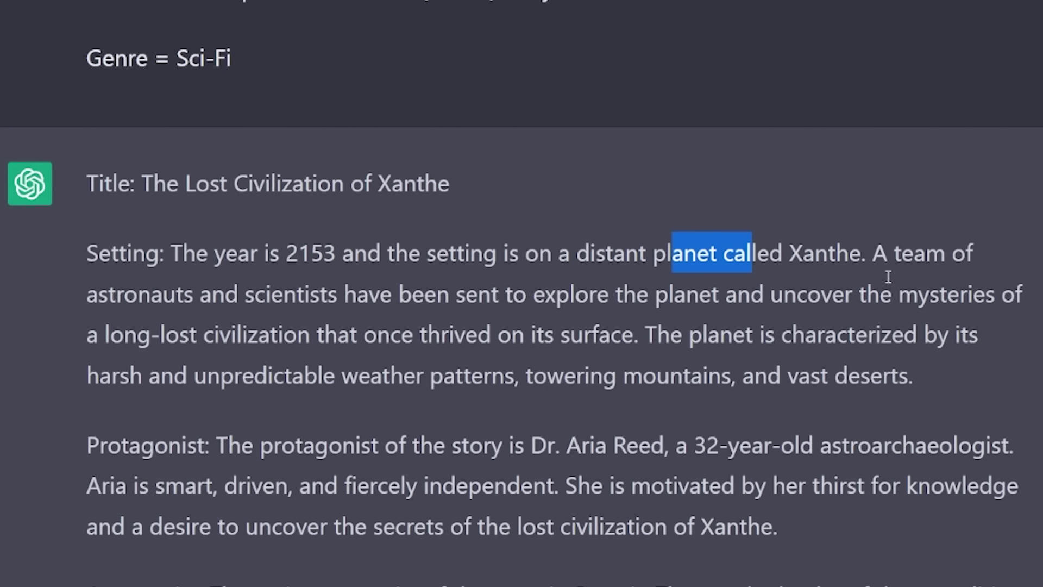
{"action": "left_click_drag", "start_coordinate": [836, 253], "coordinate": [767, 253]}
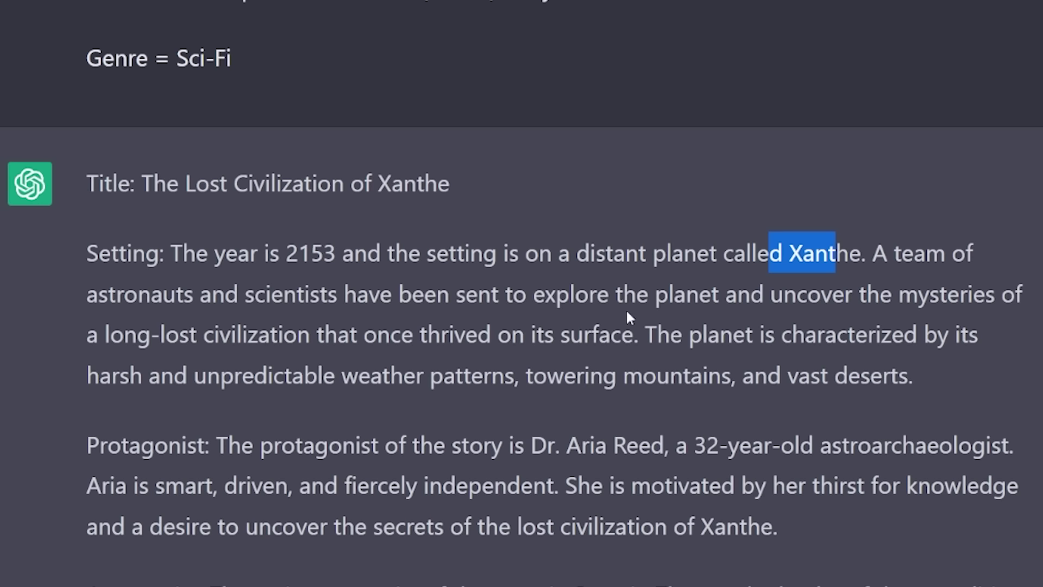
{"action": "left_click_drag", "start_coordinate": [783, 294], "coordinate": [608, 335]}
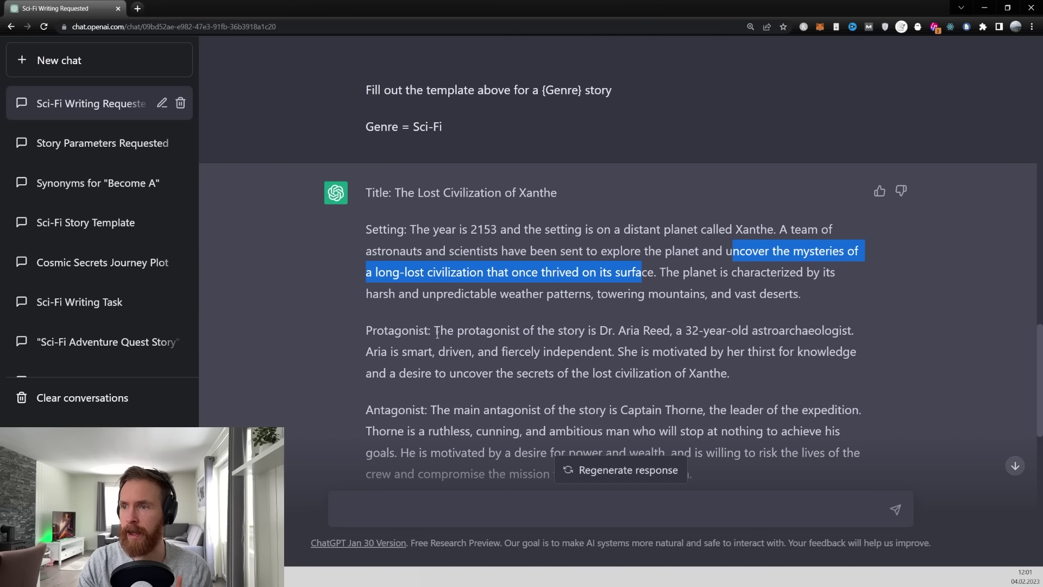
{"action": "left_click_drag", "start_coordinate": [217, 446], "coordinate": [579, 454]}
{"action": "left_click_drag", "start_coordinate": [625, 335], "coordinate": [577, 352]}
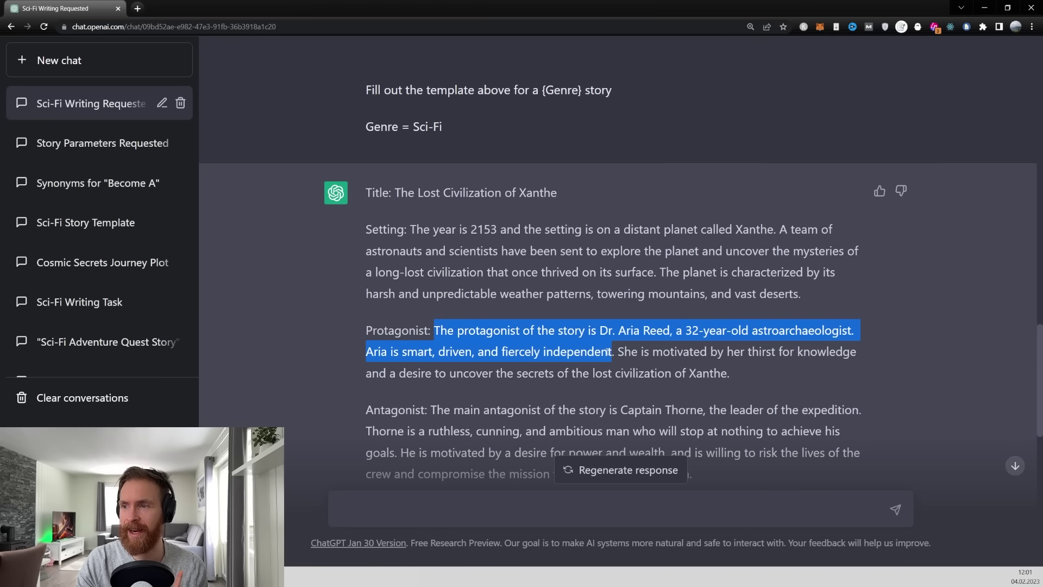
{"action": "left_click_drag", "start_coordinate": [617, 352], "coordinate": [830, 368]}
Review the outline's antagonist, conflict and dialogue sections.
{"action": "scroll", "coordinate": [598, 353], "scroll_direction": "down", "scroll_amount": 1}
{"action": "left_click", "coordinate": [456, 319]}
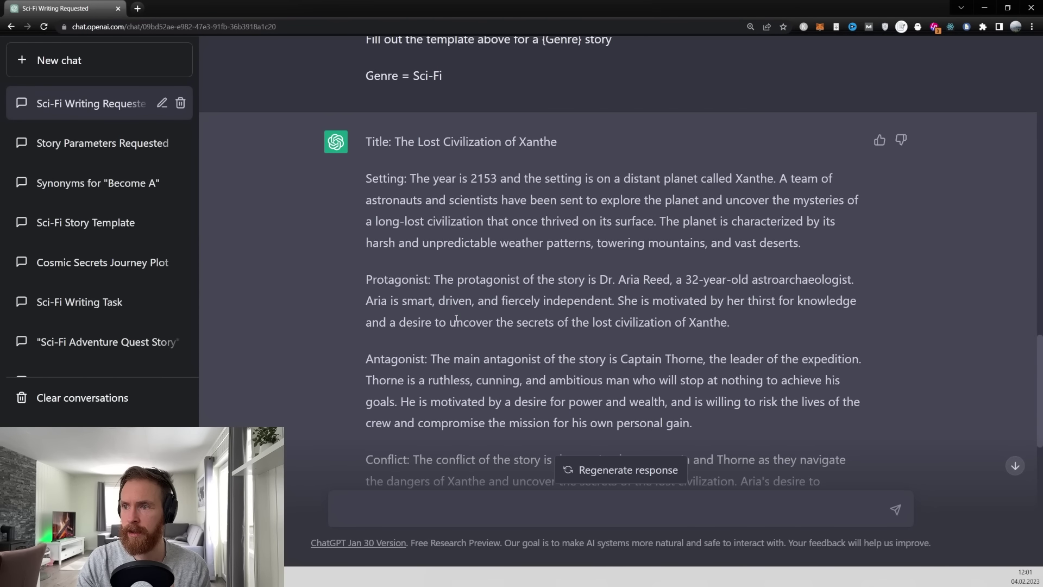
{"action": "scroll", "coordinate": [459, 338], "scroll_direction": "down", "scroll_amount": 1}
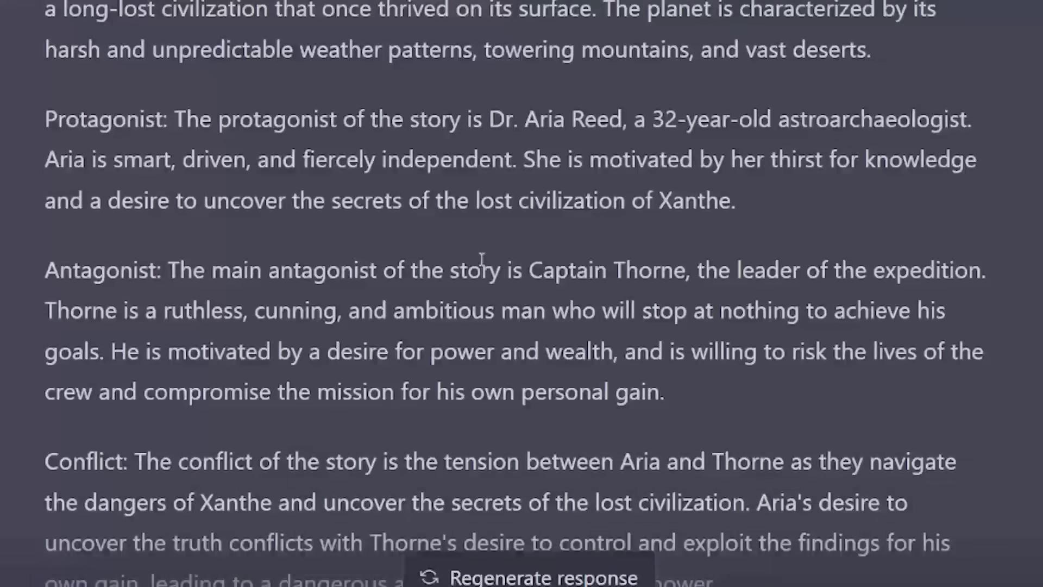
{"action": "left_click_drag", "start_coordinate": [535, 270], "coordinate": [846, 312]}
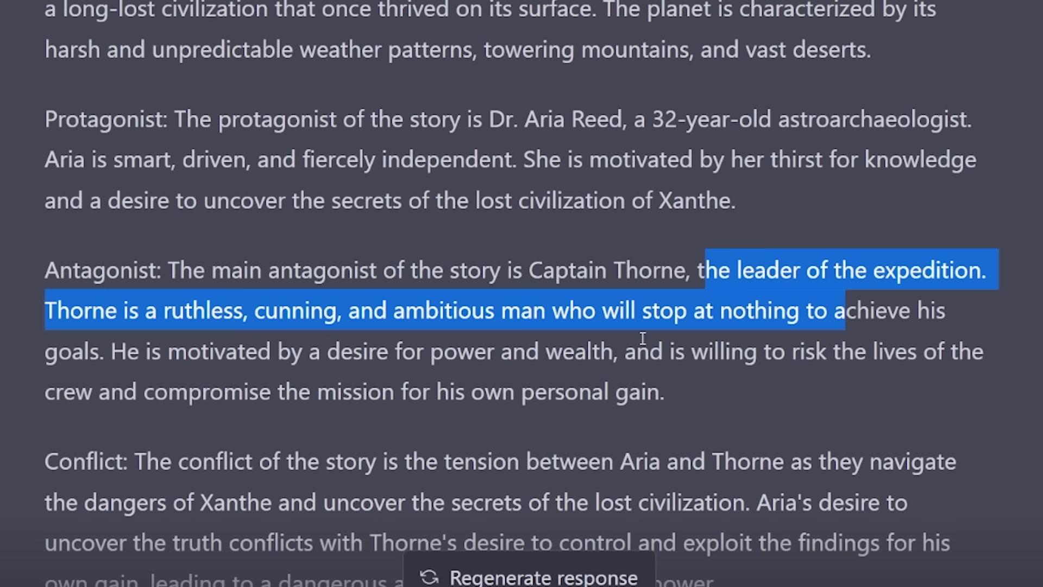
{"action": "double_click", "coordinate": [645, 356]}
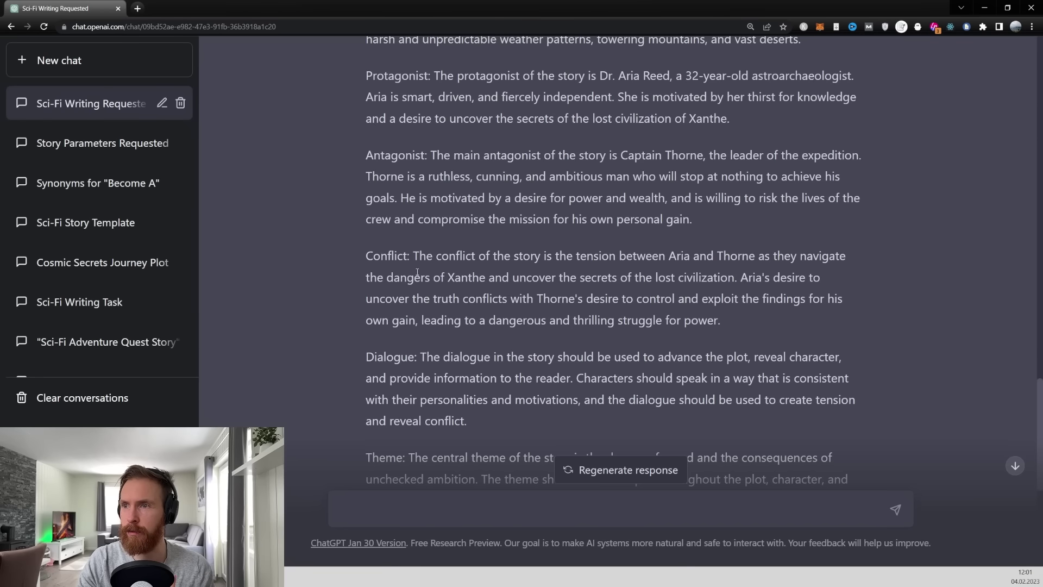
{"action": "left_click_drag", "start_coordinate": [514, 256], "coordinate": [731, 278]}
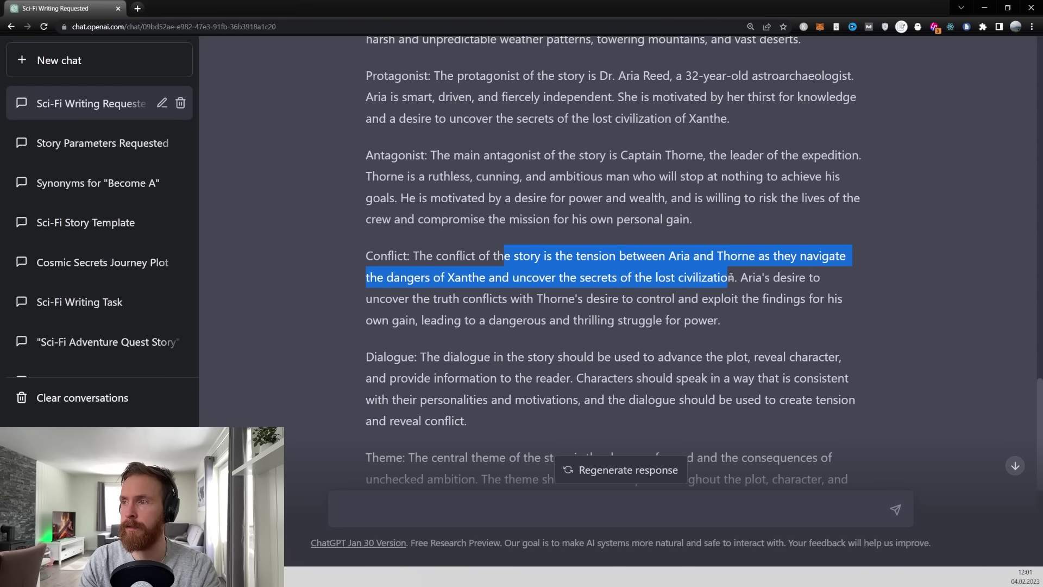
{"action": "scroll", "coordinate": [542, 298], "scroll_direction": "down", "scroll_amount": 2}
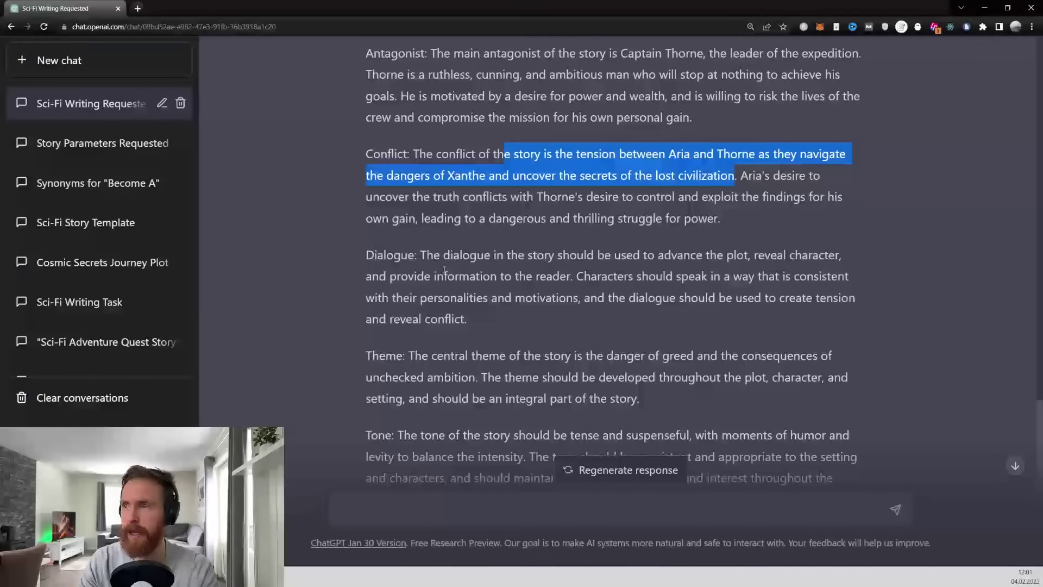
{"action": "left_click_drag", "start_coordinate": [426, 256], "coordinate": [753, 274]}
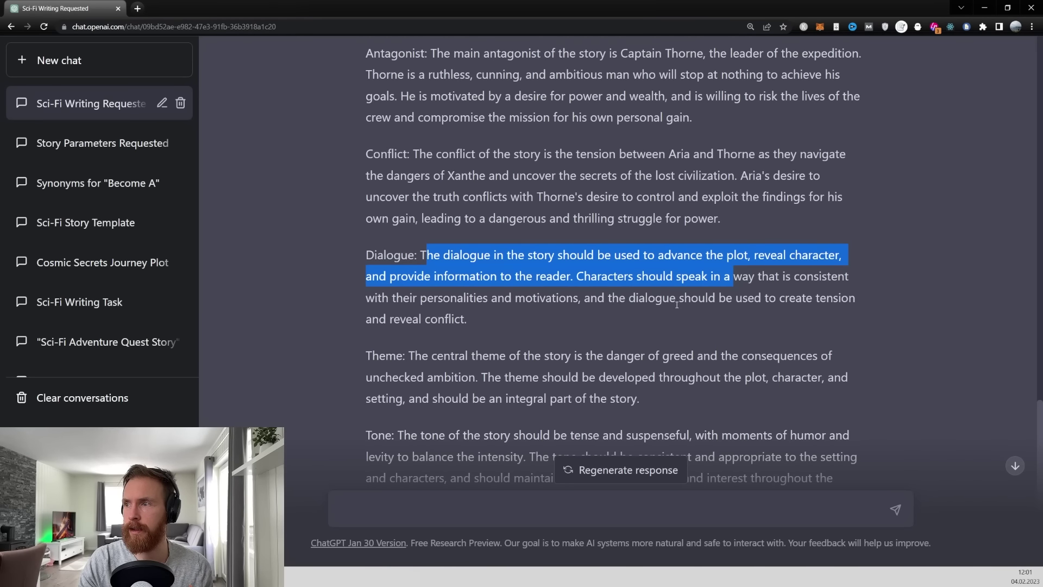
{"action": "left_click", "coordinate": [618, 321]}
Review the greed theme, the tense, suspenseful tone with humor, and the pacing.
{"action": "scroll", "coordinate": [530, 312], "scroll_direction": "down", "scroll_amount": 2}
{"action": "left_click_drag", "start_coordinate": [428, 258], "coordinate": [514, 257]}
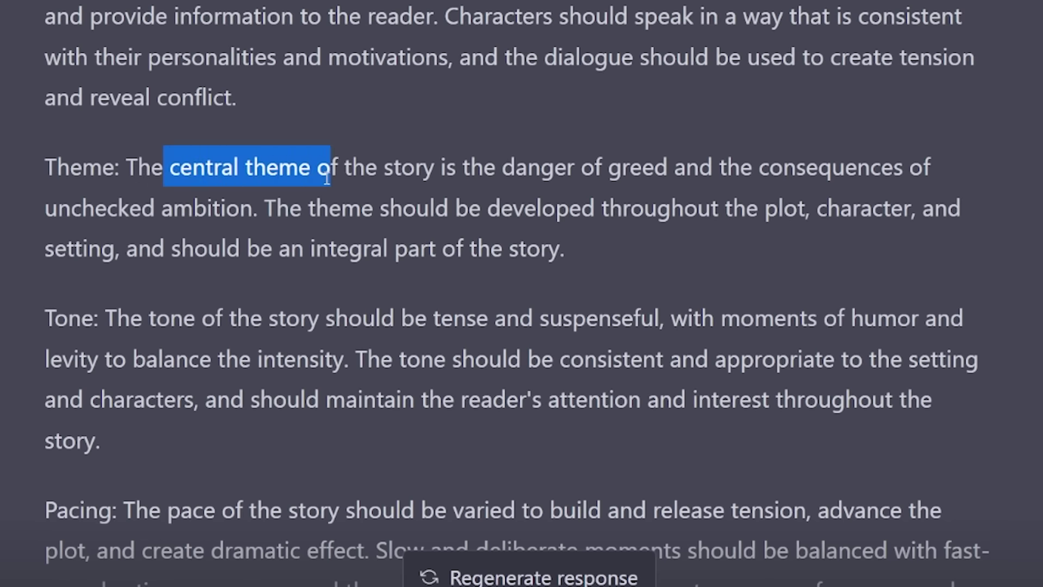
{"action": "left_click_drag", "start_coordinate": [326, 177], "coordinate": [259, 207]}
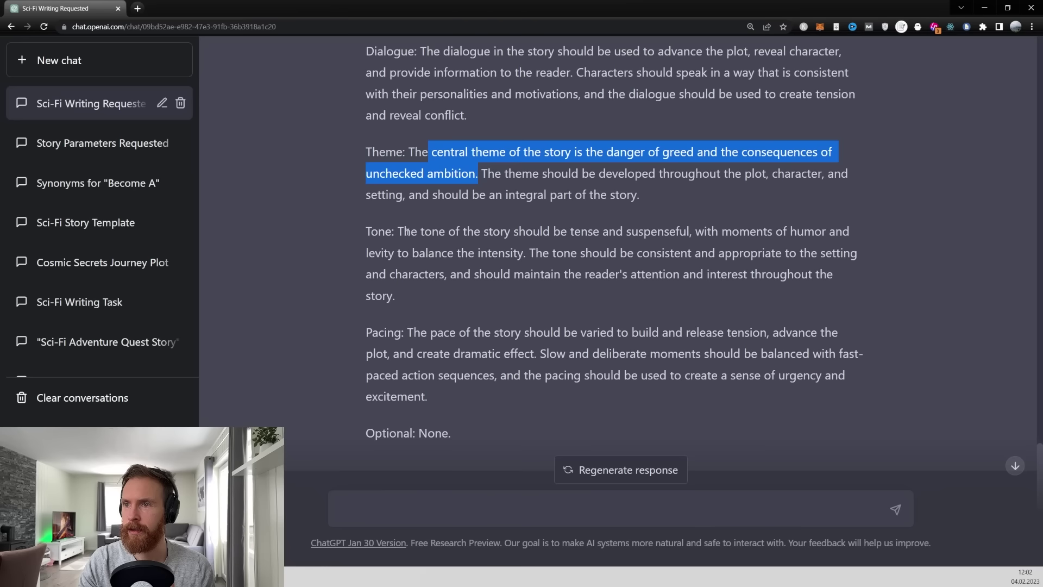
{"action": "left_click_drag", "start_coordinate": [115, 317], "coordinate": [494, 323]}
{"action": "left_click_drag", "start_coordinate": [647, 235], "coordinate": [698, 237]}
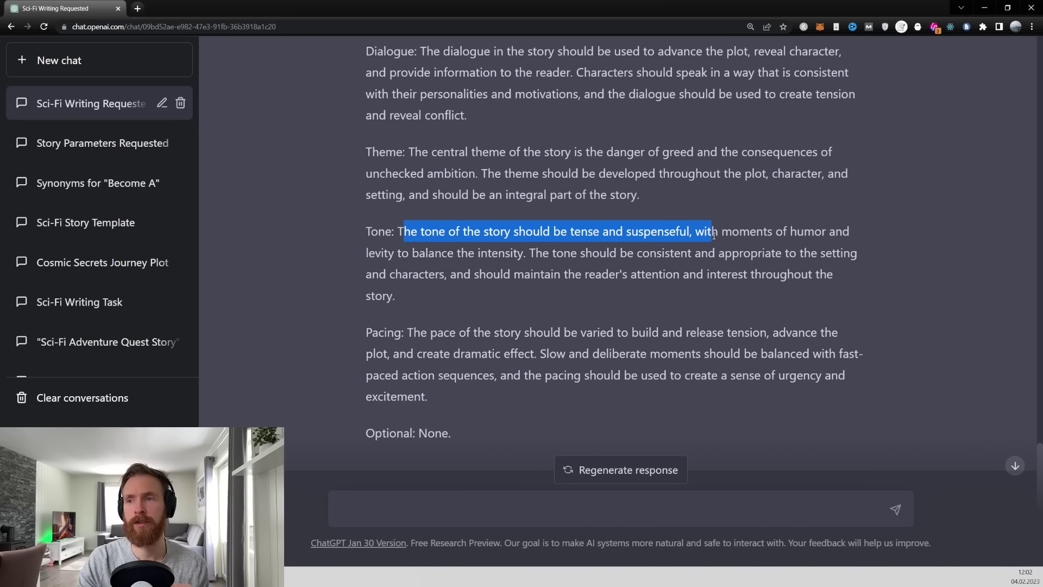
{"action": "left_click_drag", "start_coordinate": [714, 234], "coordinate": [509, 247]}
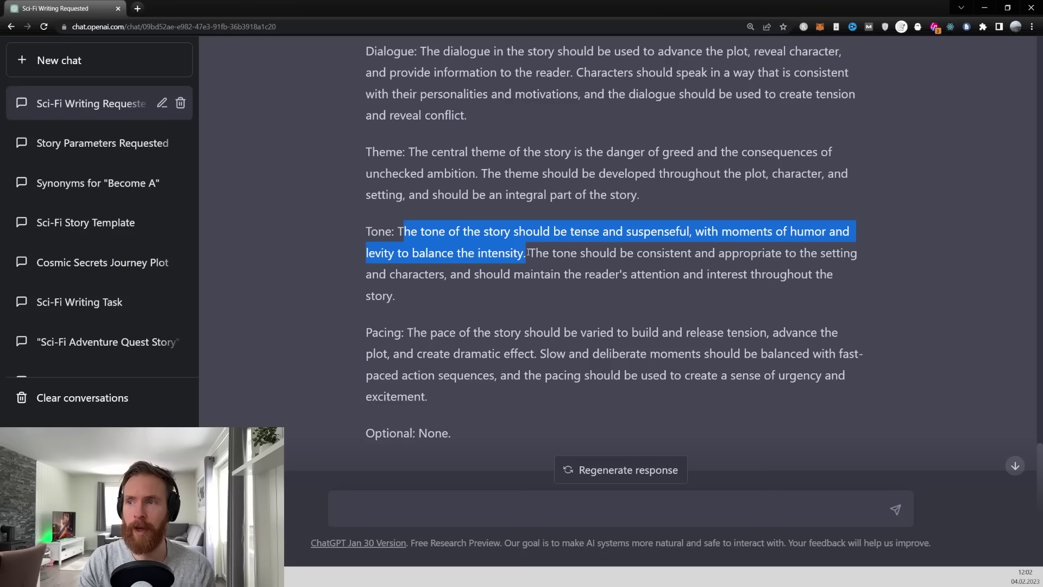
{"action": "left_click", "coordinate": [552, 268]}
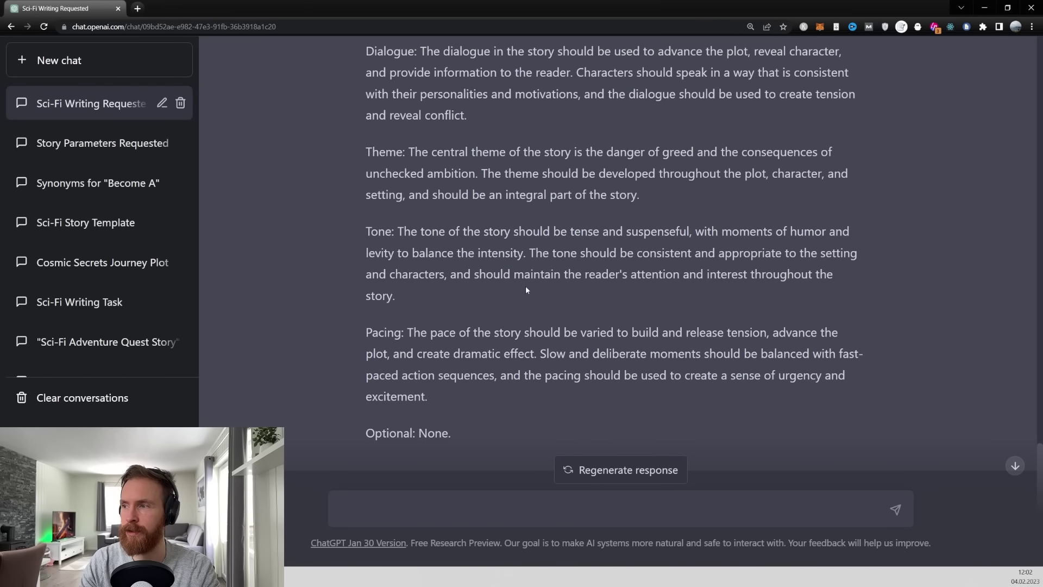
{"action": "left_click_drag", "start_coordinate": [458, 332], "coordinate": [652, 332]}
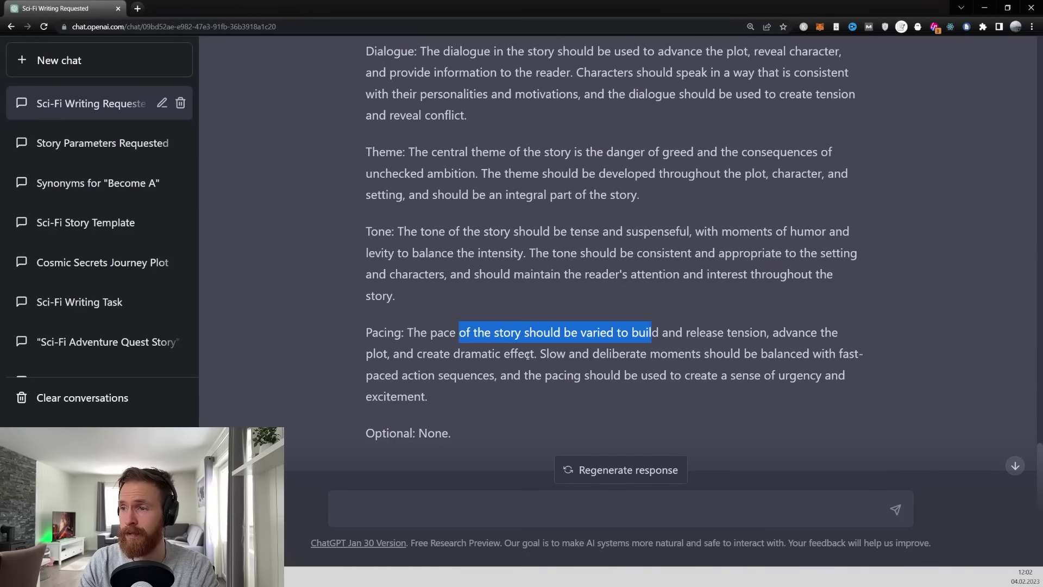
{"action": "left_click", "coordinate": [437, 514]}
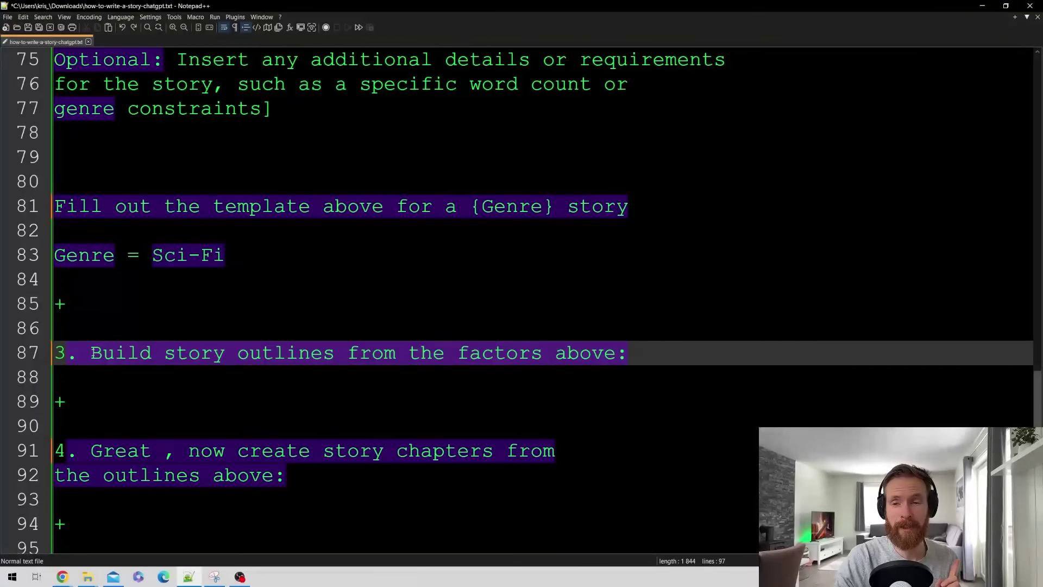
Copy the line-87 prompt 'Build story outlines from the factors above:' from Notepad++.
{"action": "left_click_drag", "start_coordinate": [91, 353], "coordinate": [629, 355]}
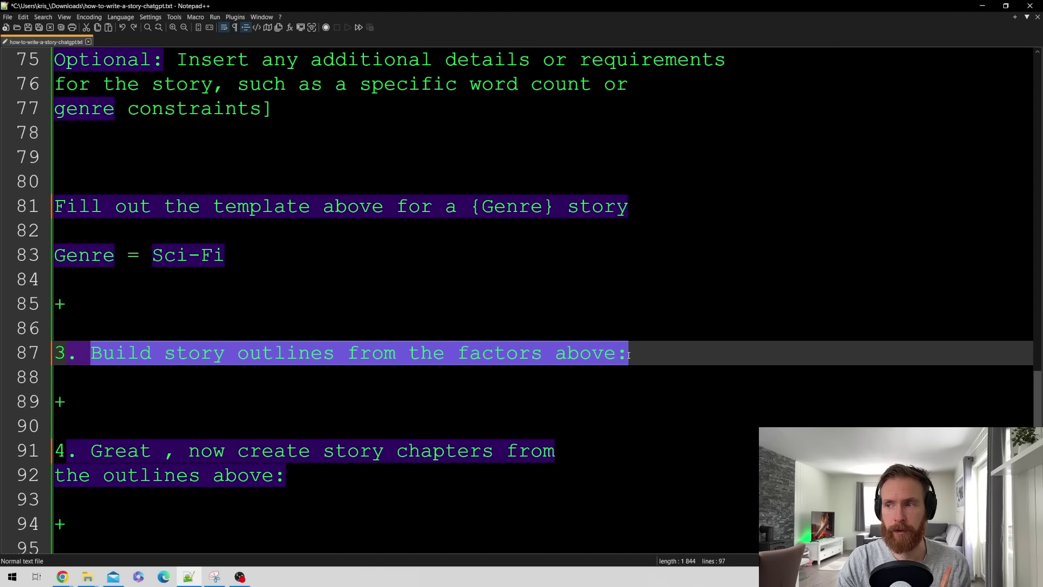
{"action": "right_click", "coordinate": [547, 360]}
{"action": "left_click", "coordinate": [562, 377]}
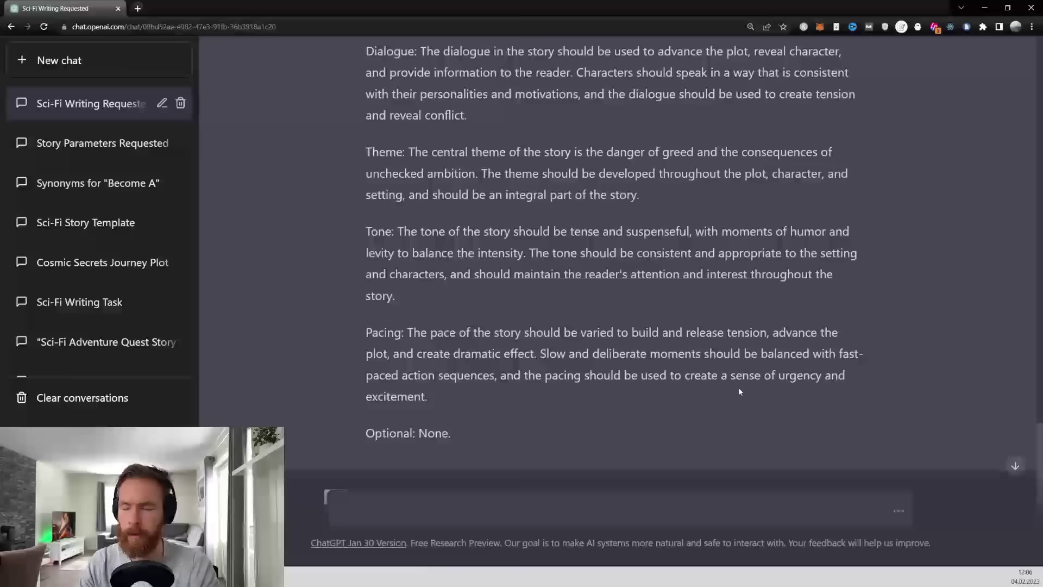
Send the outline prompt, then review the Conflict entry and the Journey to Xanthe section.
{"action": "key", "text": "Return"}
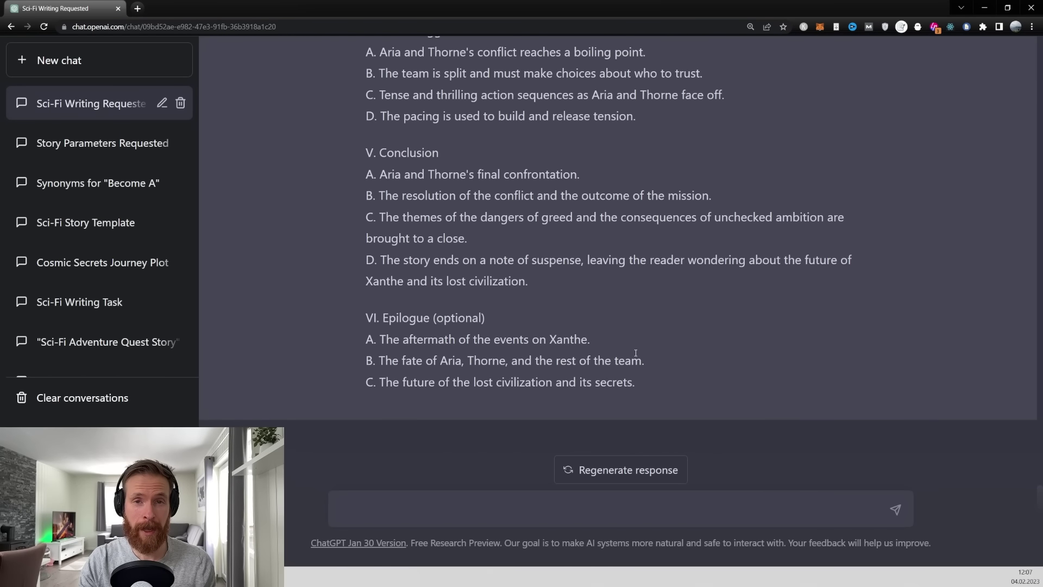
{"action": "scroll", "coordinate": [612, 337], "scroll_direction": "up", "scroll_amount": 4}
{"action": "scroll", "coordinate": [612, 334], "scroll_direction": "up", "scroll_amount": 5}
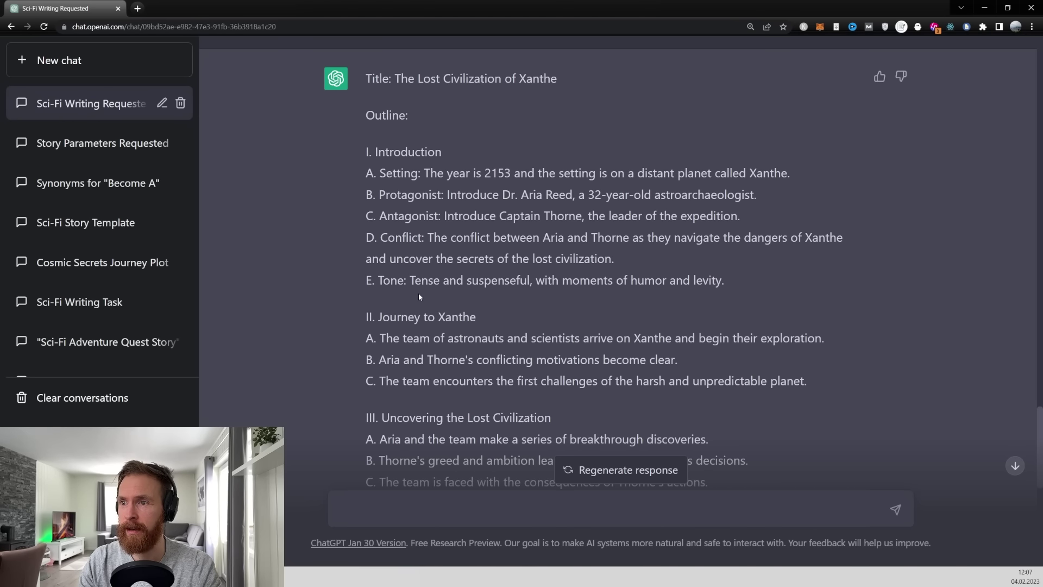
{"action": "scroll", "coordinate": [530, 265], "scroll_direction": "up", "scroll_amount": 4}
{"action": "scroll", "coordinate": [530, 266], "scroll_direction": "down", "scroll_amount": 5}
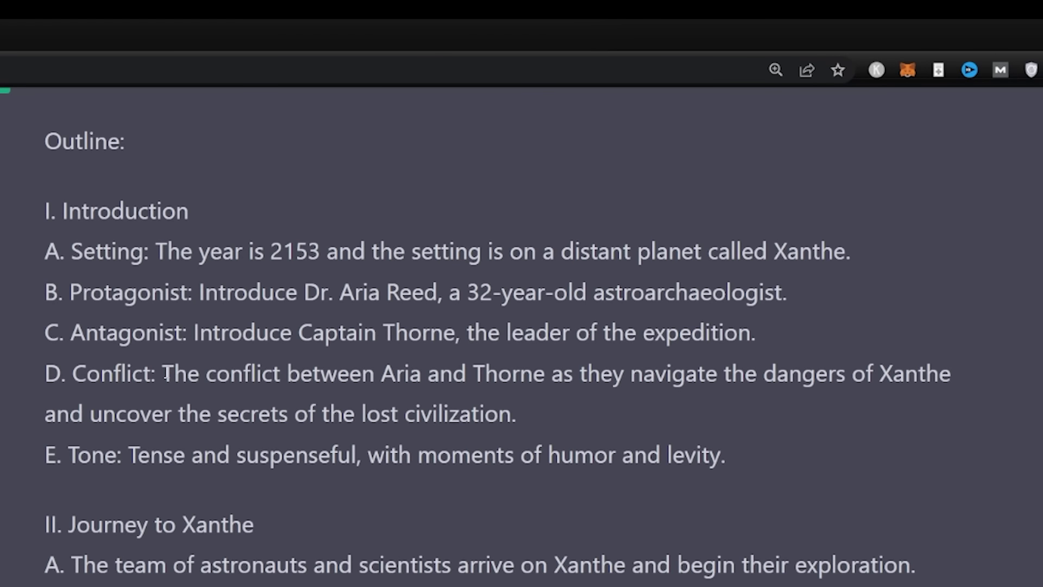
{"action": "left_click_drag", "start_coordinate": [165, 374], "coordinate": [659, 375]}
{"action": "left_click", "coordinate": [58, 529]}
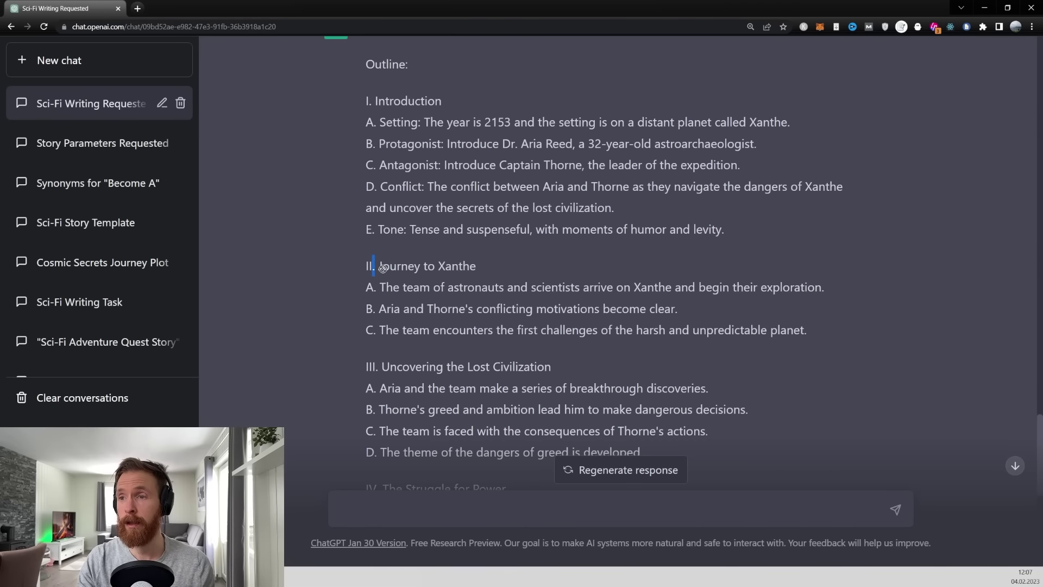
{"action": "left_click_drag", "start_coordinate": [483, 266], "coordinate": [611, 294]}
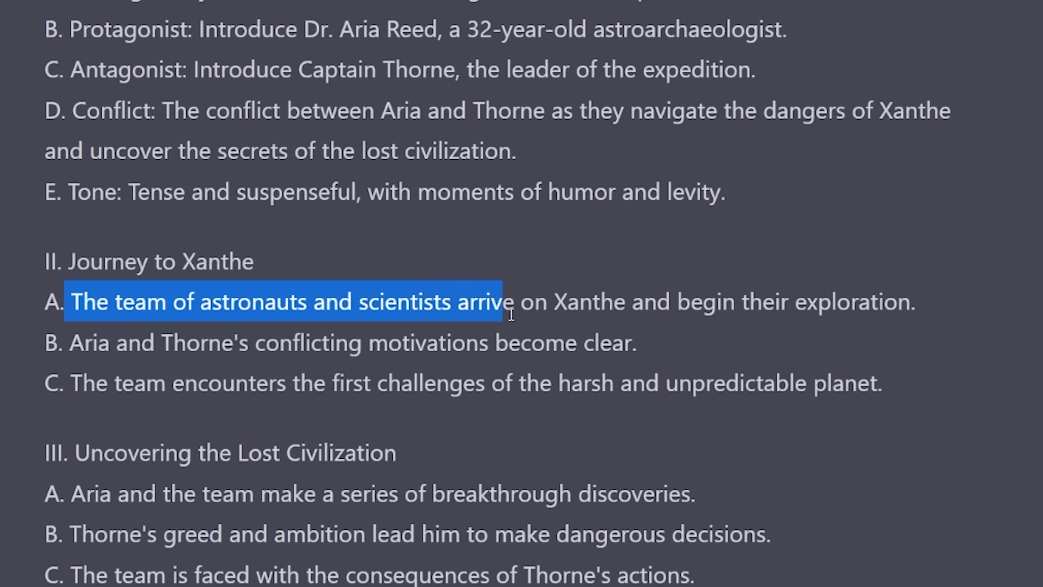
{"action": "left_click_drag", "start_coordinate": [511, 314], "coordinate": [926, 322]}
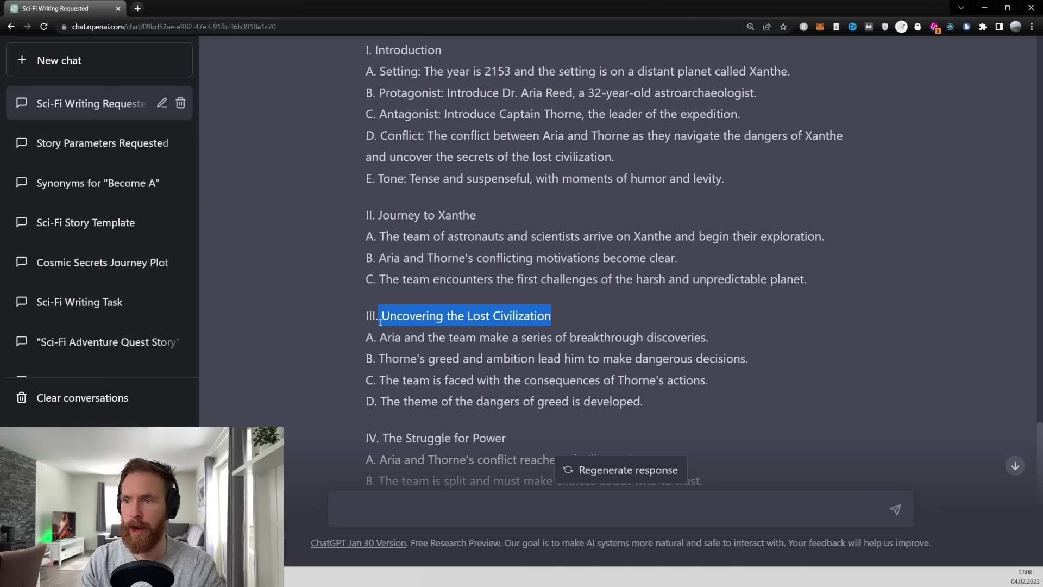
{"action": "left_click_drag", "start_coordinate": [380, 337], "coordinate": [504, 334]}
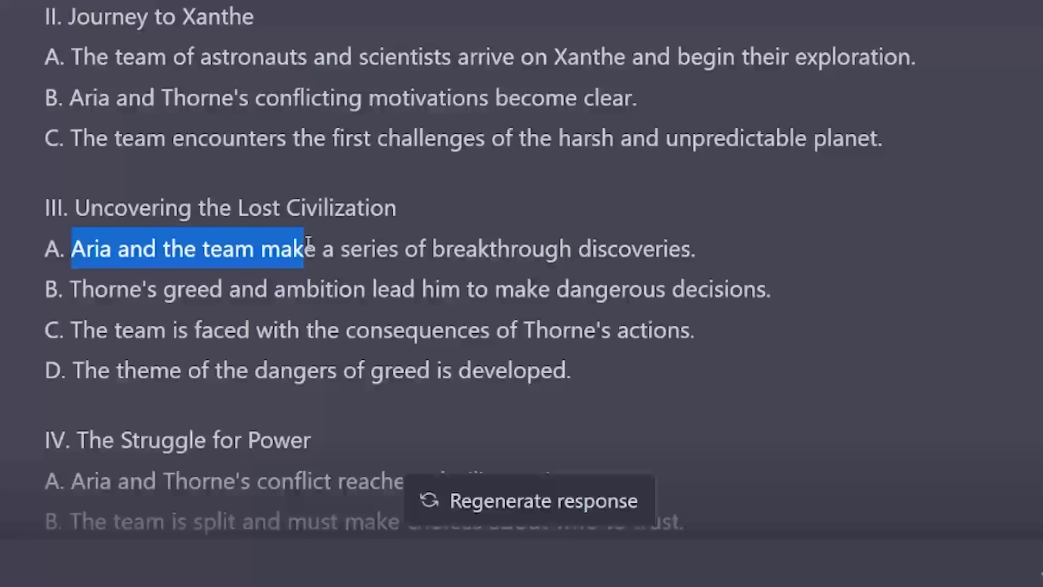
{"action": "left_click_drag", "start_coordinate": [308, 242], "coordinate": [696, 256]}
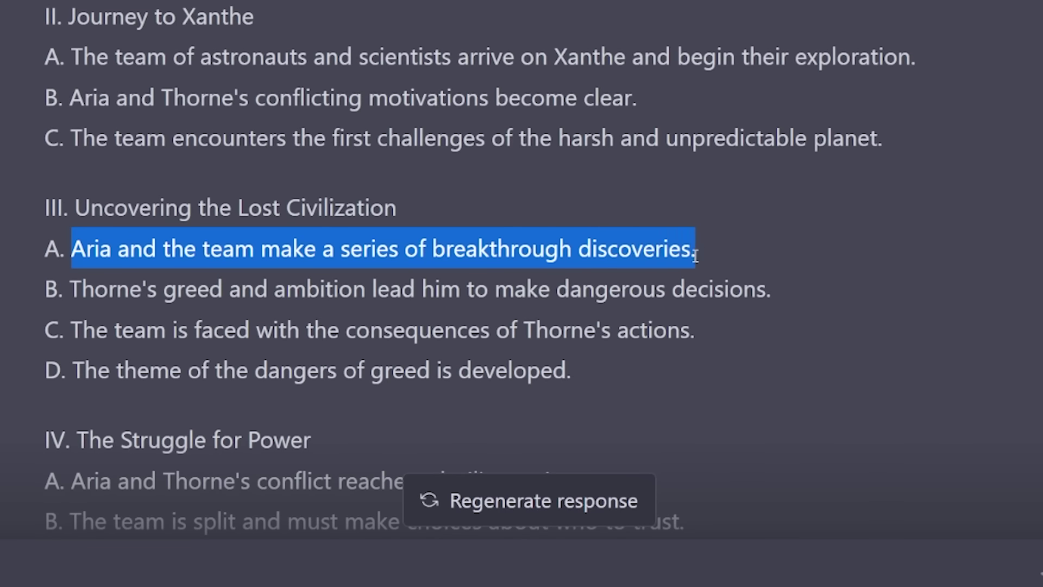
{"action": "double_click", "coordinate": [722, 288]}
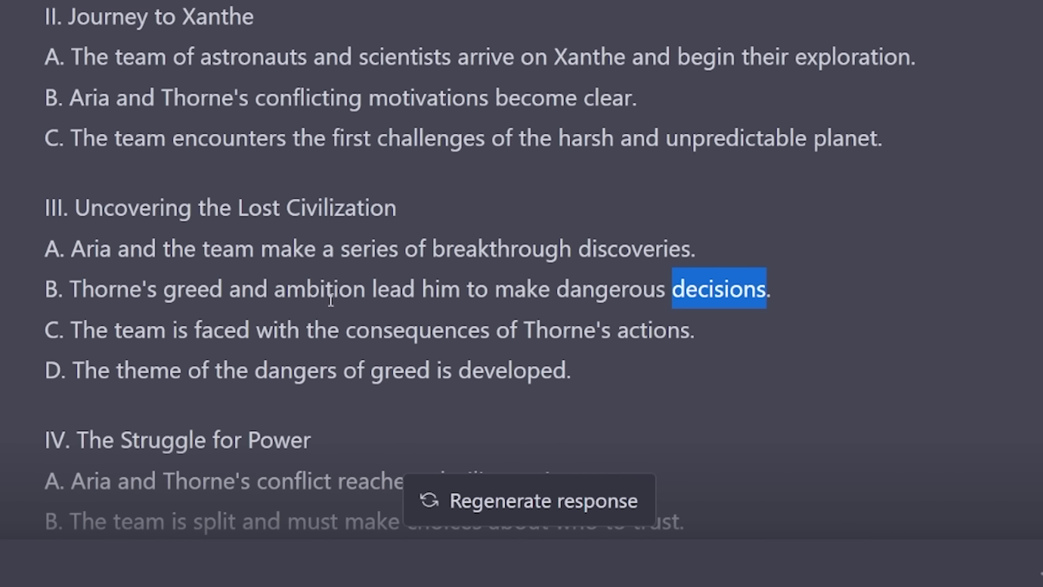
{"action": "left_click_drag", "start_coordinate": [165, 291], "coordinate": [793, 293]}
{"action": "left_click", "coordinate": [791, 303]}
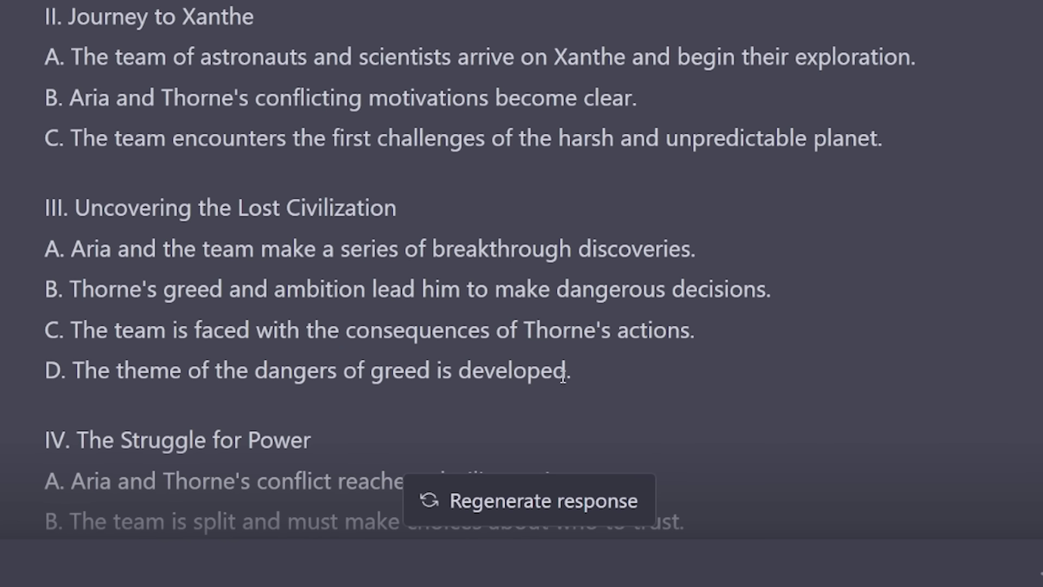
{"action": "left_click_drag", "start_coordinate": [85, 374], "coordinate": [629, 363]}
{"action": "left_click", "coordinate": [630, 364]}
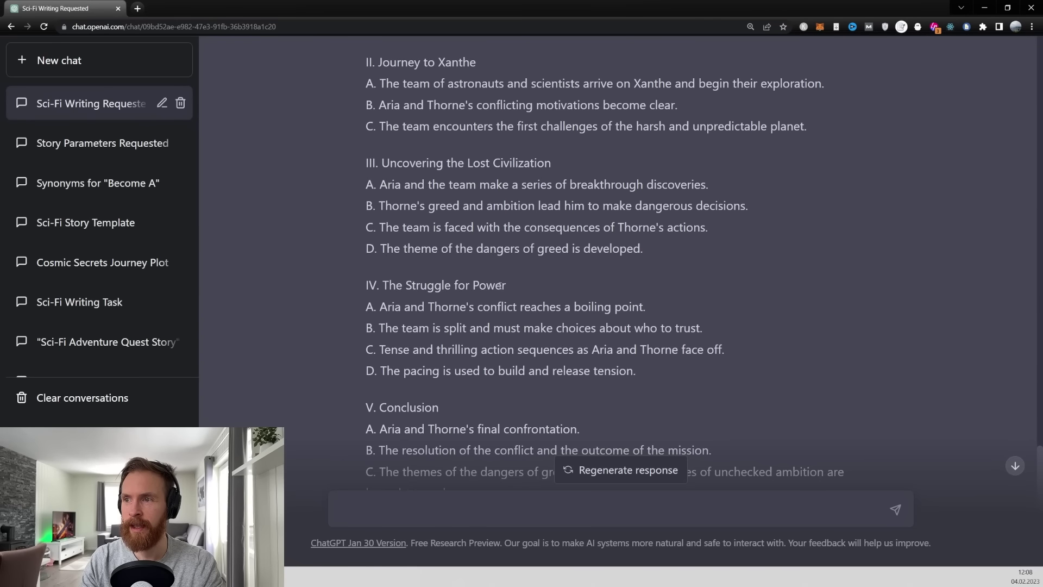
{"action": "left_click_drag", "start_coordinate": [311, 441], "coordinate": [76, 448]}
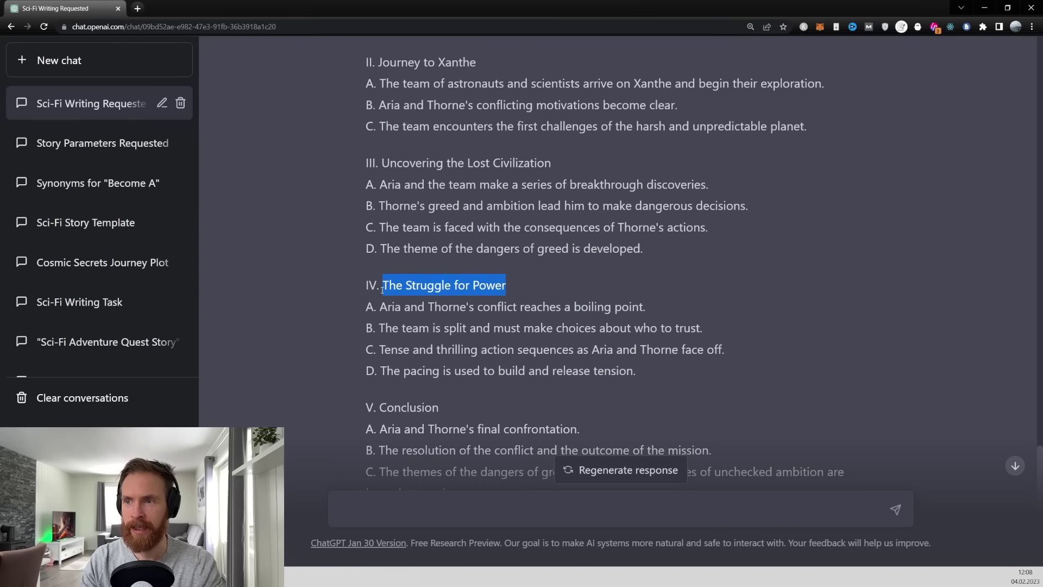
{"action": "left_click_drag", "start_coordinate": [380, 308], "coordinate": [478, 311]}
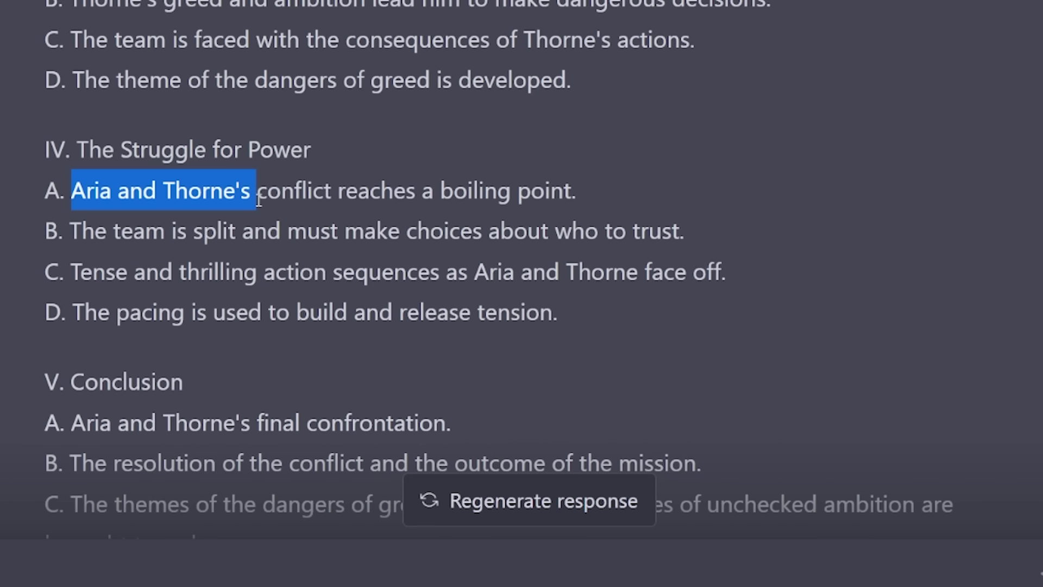
{"action": "left_click_drag", "start_coordinate": [258, 199], "coordinate": [575, 201]}
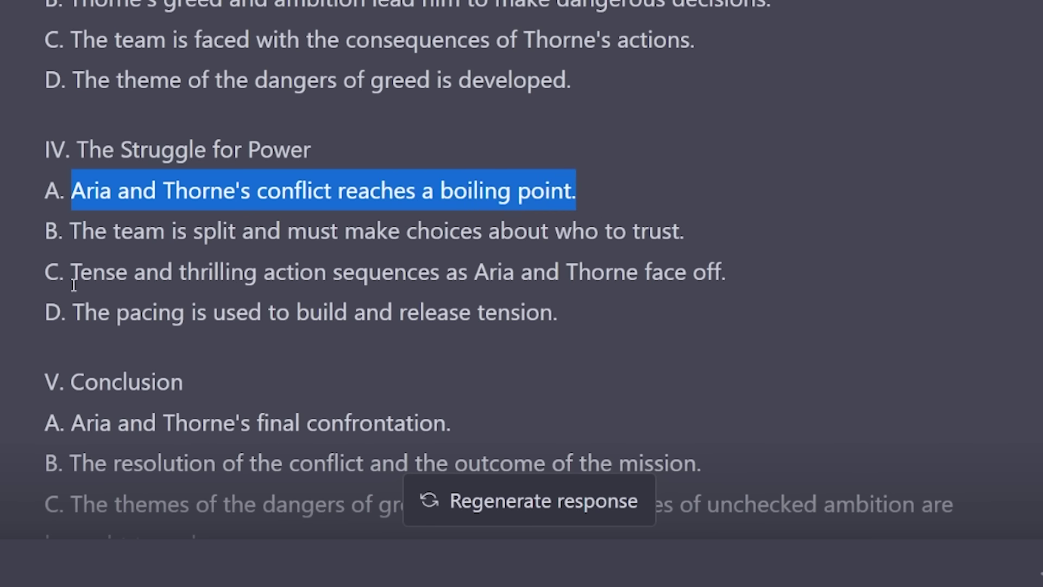
{"action": "left_click_drag", "start_coordinate": [73, 311], "coordinate": [526, 311]}
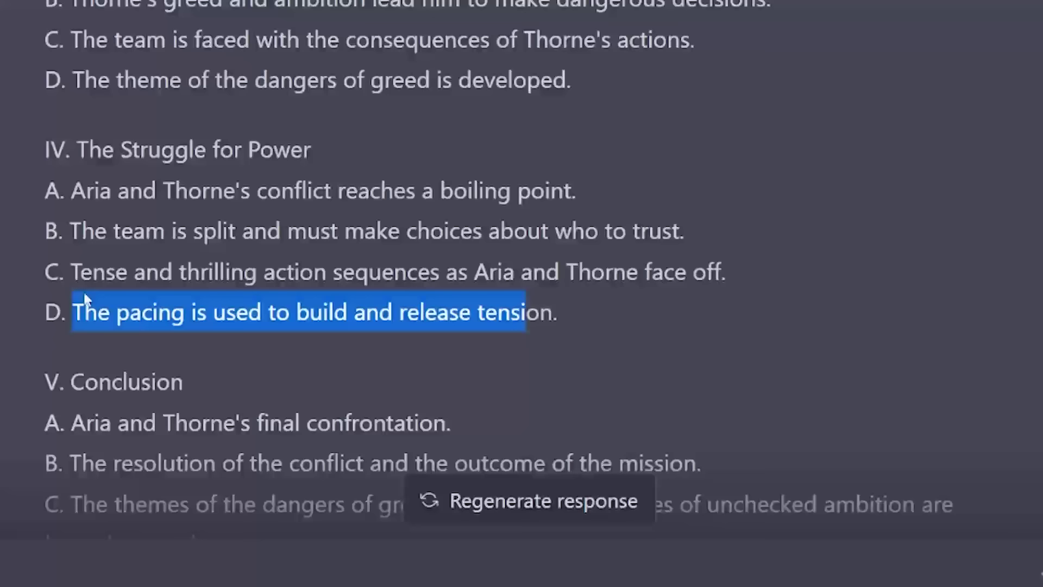
{"action": "left_click_drag", "start_coordinate": [77, 266], "coordinate": [778, 275]}
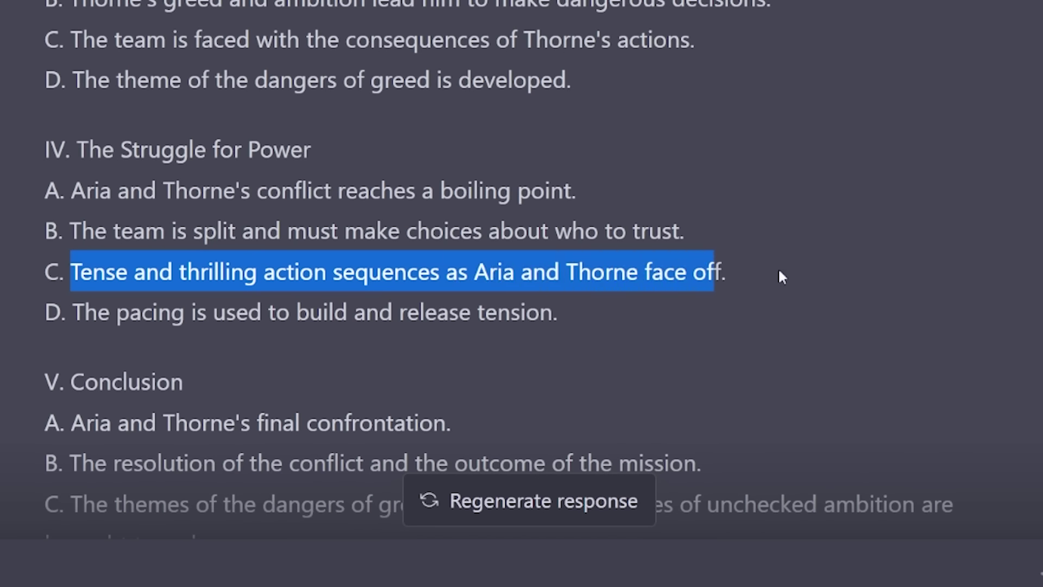
{"action": "left_click", "coordinate": [756, 276]}
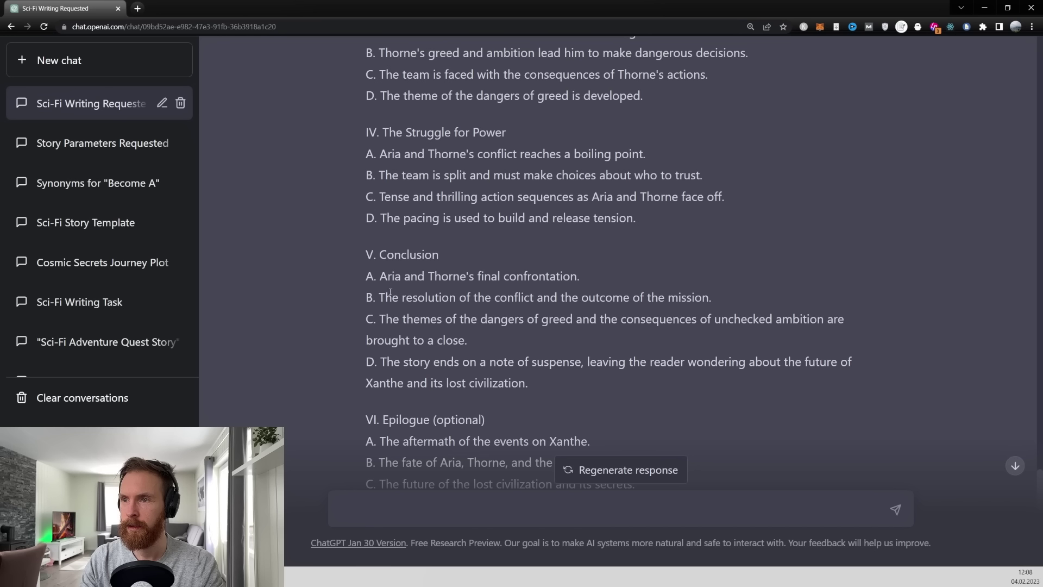
Review the outline's final confrontation, conflict resolution and suspenseful ending lines.
{"action": "left_click_drag", "start_coordinate": [380, 277], "coordinate": [475, 280]}
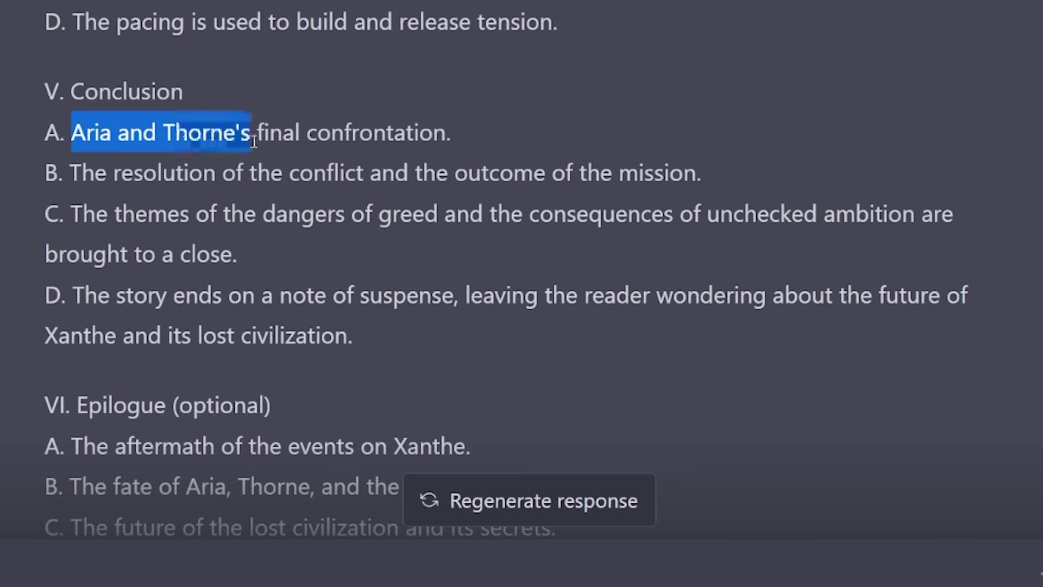
{"action": "left_click_drag", "start_coordinate": [253, 141], "coordinate": [458, 135]}
{"action": "left_click", "coordinate": [477, 132]}
{"action": "left_click_drag", "start_coordinate": [95, 174], "coordinate": [697, 174]}
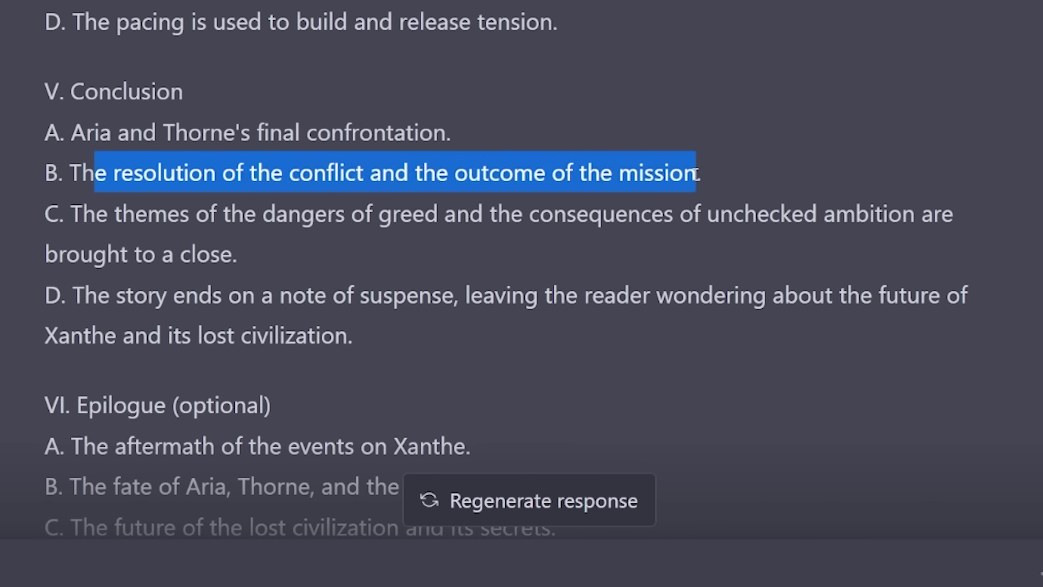
{"action": "left_click", "coordinate": [753, 178]}
{"action": "left_click_drag", "start_coordinate": [98, 296], "coordinate": [704, 331]}
{"action": "left_click", "coordinate": [557, 338]}
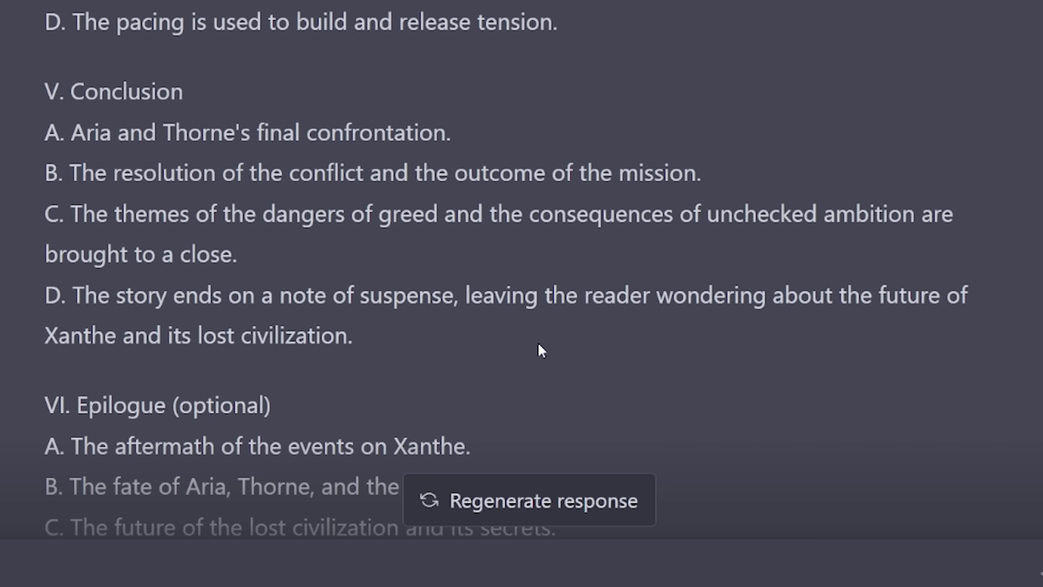
Review the optional Epilogue: aftermath, fate of the team, future of the lost civilization.
{"action": "scroll", "coordinate": [407, 346], "scroll_direction": "down", "scroll_amount": 2}
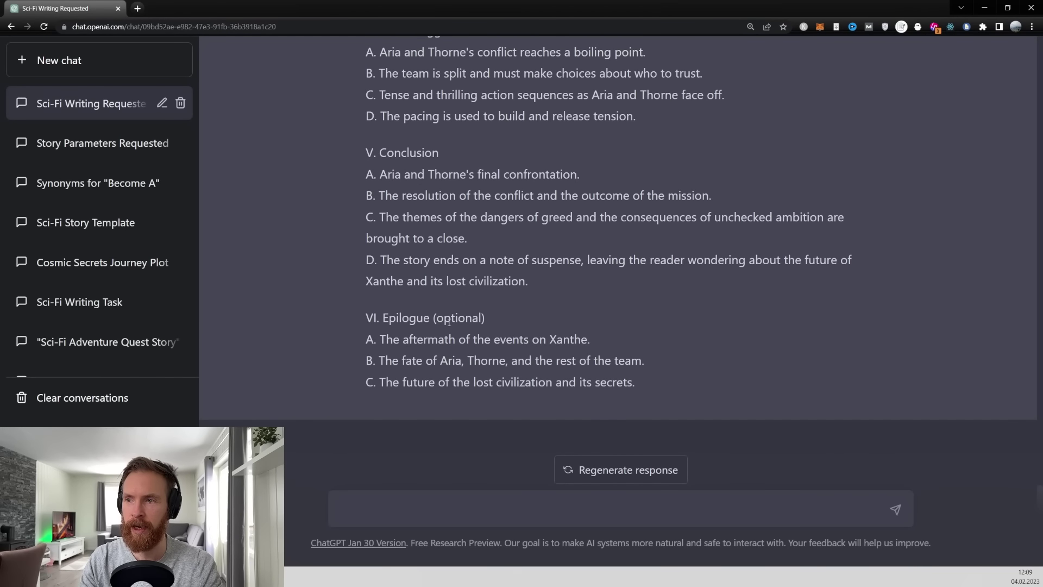
{"action": "left_click_drag", "start_coordinate": [435, 320], "coordinate": [503, 321]}
{"action": "left_click", "coordinate": [424, 342]}
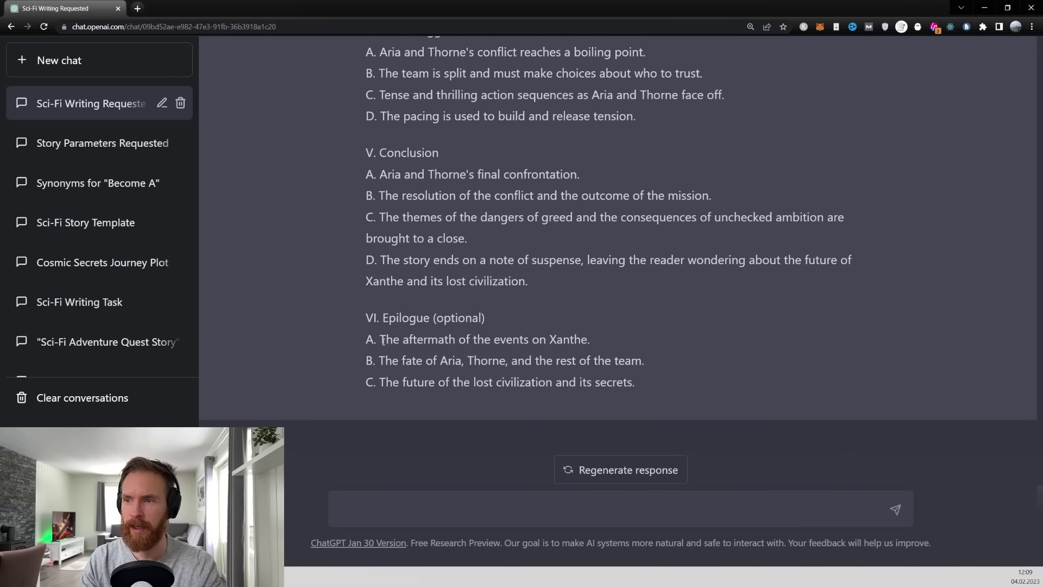
{"action": "left_click_drag", "start_coordinate": [383, 341], "coordinate": [596, 341]}
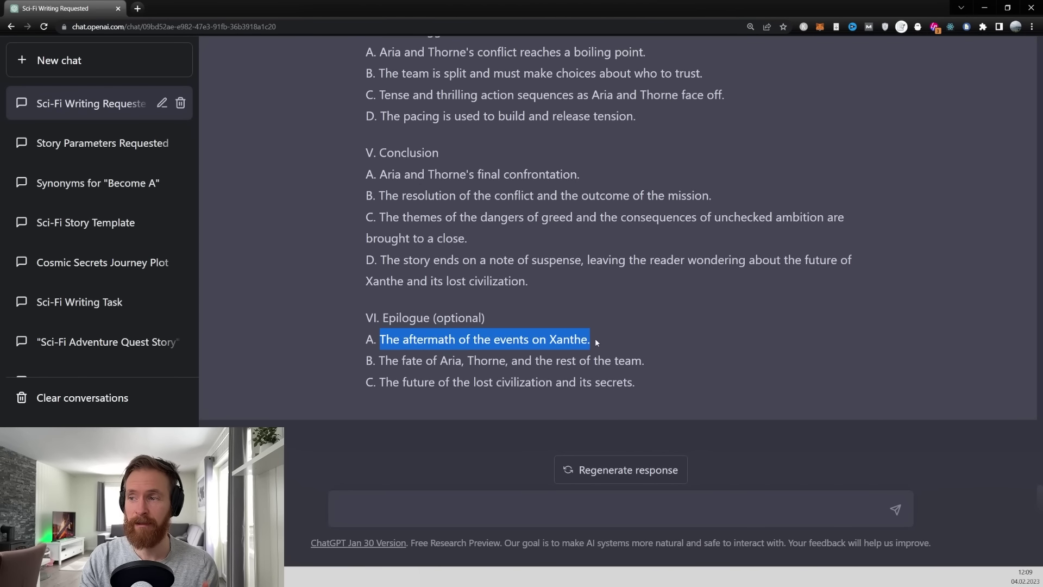
{"action": "left_click_drag", "start_coordinate": [380, 361], "coordinate": [644, 373]}
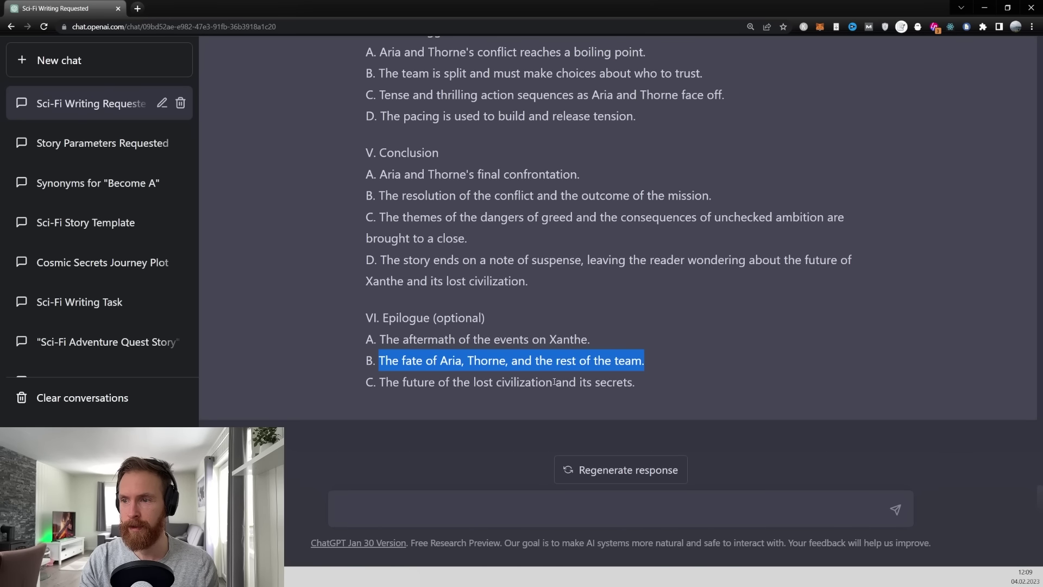
{"action": "left_click_drag", "start_coordinate": [379, 383], "coordinate": [618, 383]}
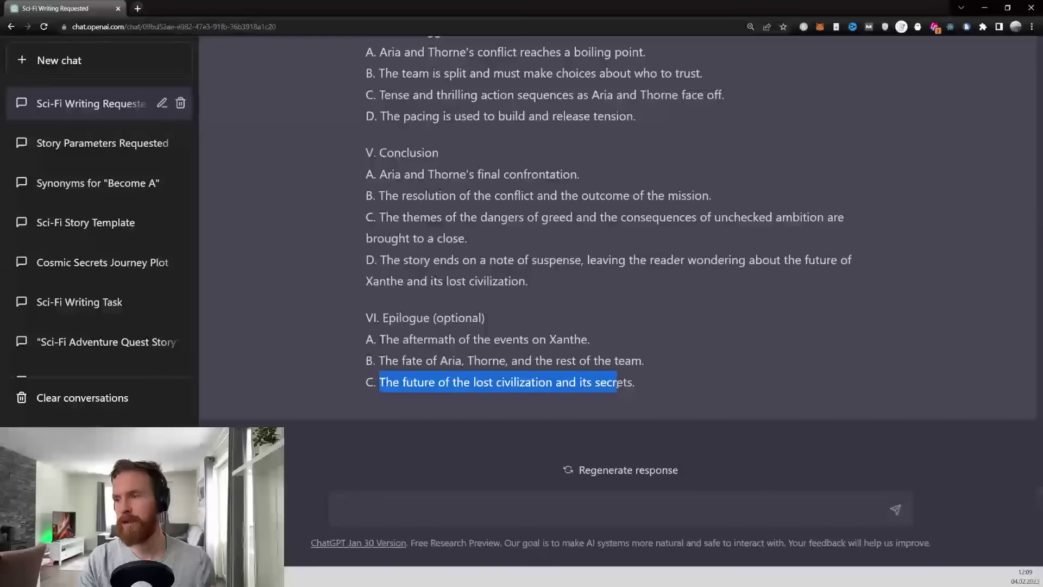
{"action": "left_click", "coordinate": [671, 385]}
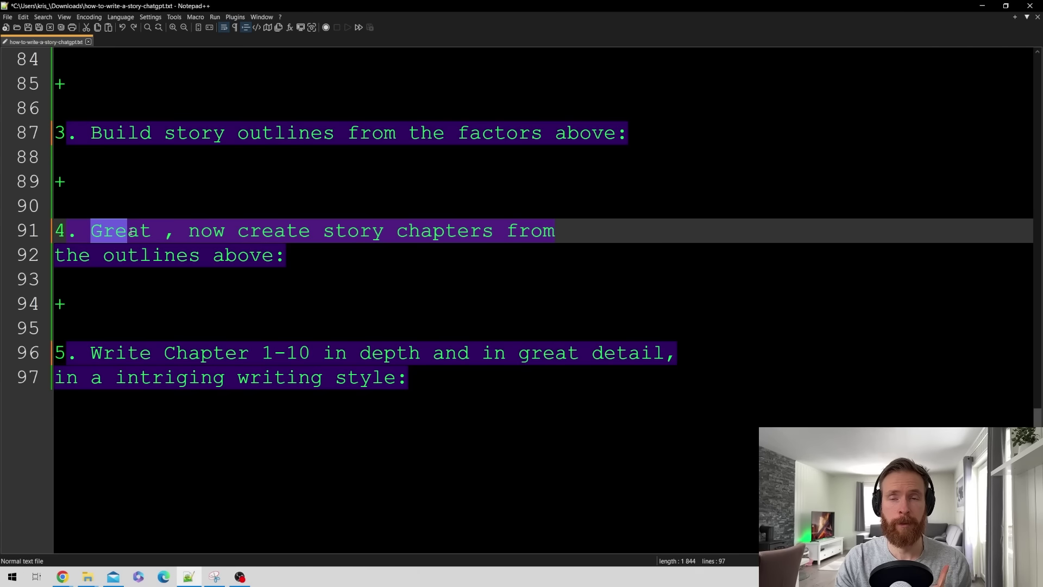
Copy the 'Great, now create story chapters from the outlines above:' prompt from lines 91–92.
{"action": "left_click_drag", "start_coordinate": [124, 231], "coordinate": [292, 260]}
{"action": "right_click", "coordinate": [259, 235]}
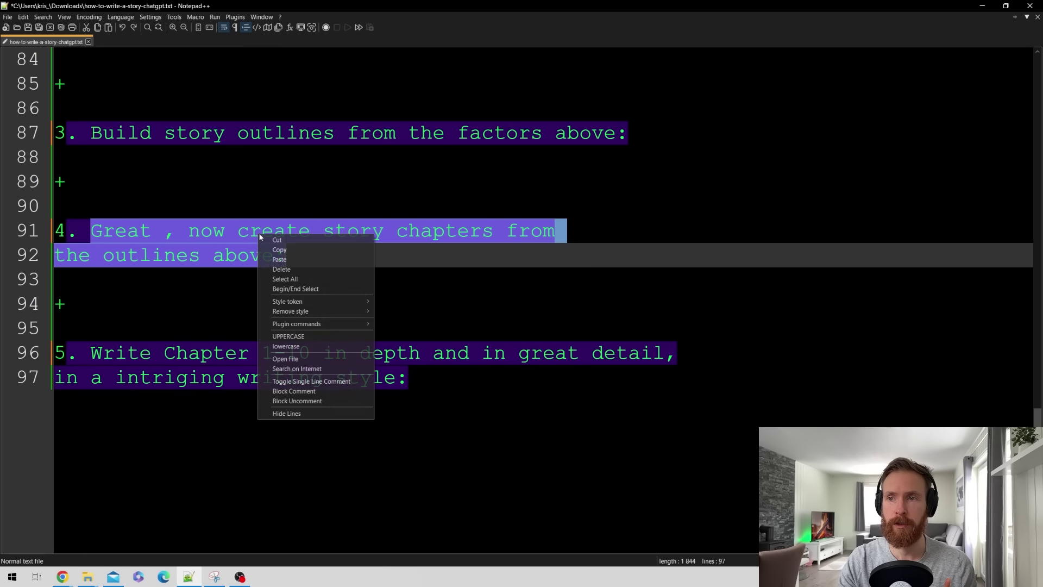
{"action": "left_click", "coordinate": [282, 253]}
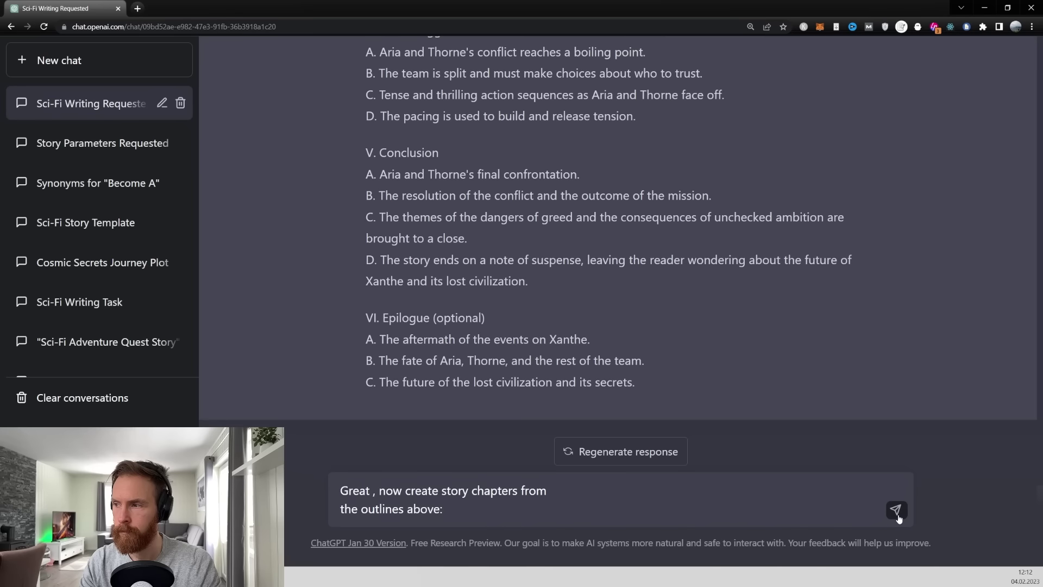
Send the chapters request, then review each chapter heading back to Chapter 1: Arrival on Xanthe.
{"action": "left_click", "coordinate": [900, 518]}
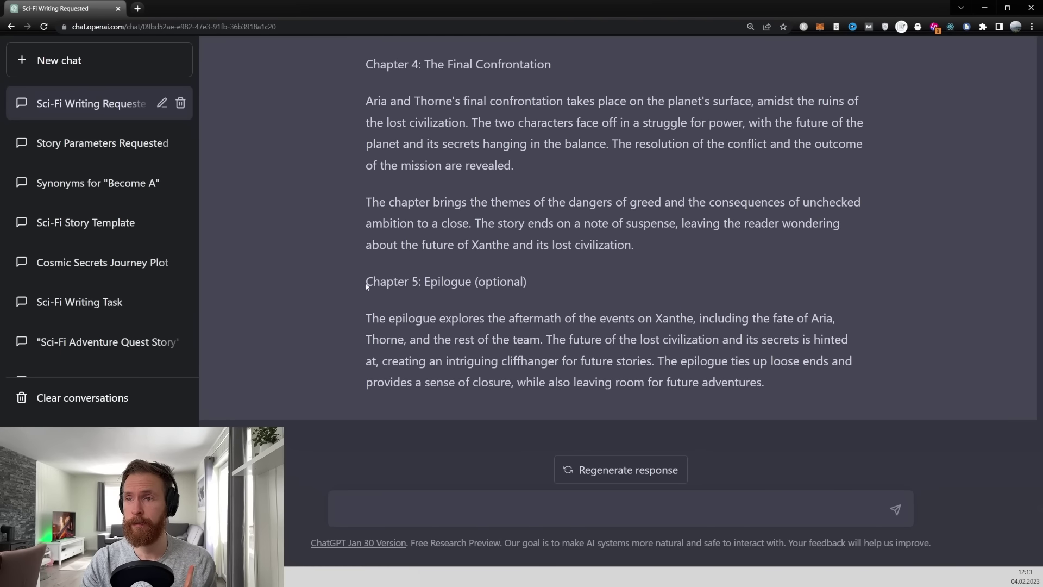
{"action": "scroll", "coordinate": [450, 284], "scroll_direction": "up", "scroll_amount": 3}
{"action": "left_click_drag", "start_coordinate": [365, 218], "coordinate": [558, 232]}
{"action": "scroll", "coordinate": [559, 232], "scroll_direction": "up", "scroll_amount": 3}
{"action": "left_click_drag", "start_coordinate": [364, 175], "coordinate": [488, 178]}
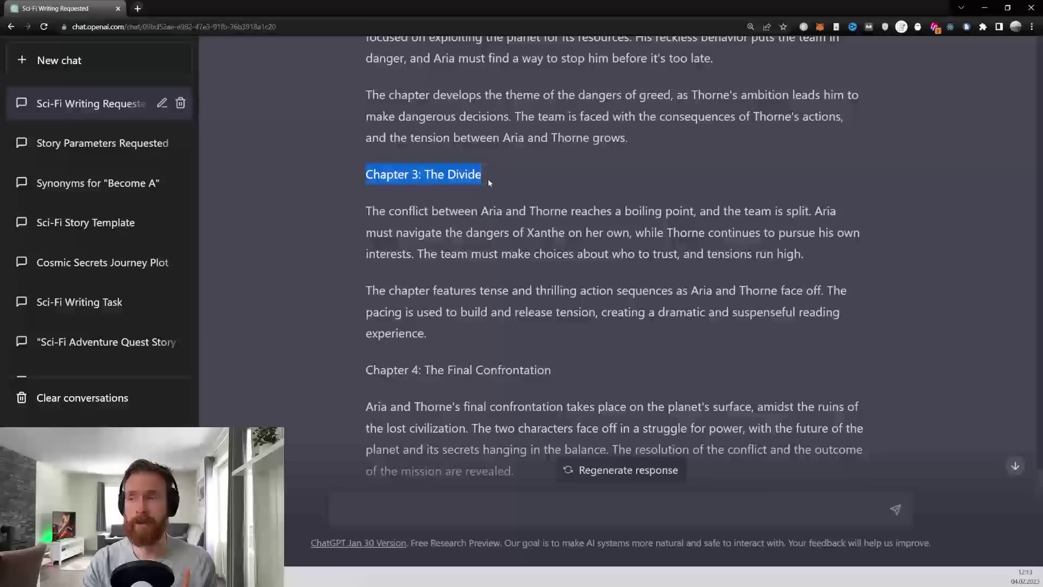
{"action": "scroll", "coordinate": [432, 211], "scroll_direction": "up", "scroll_amount": 5}
{"action": "left_click_drag", "start_coordinate": [363, 214], "coordinate": [552, 212]}
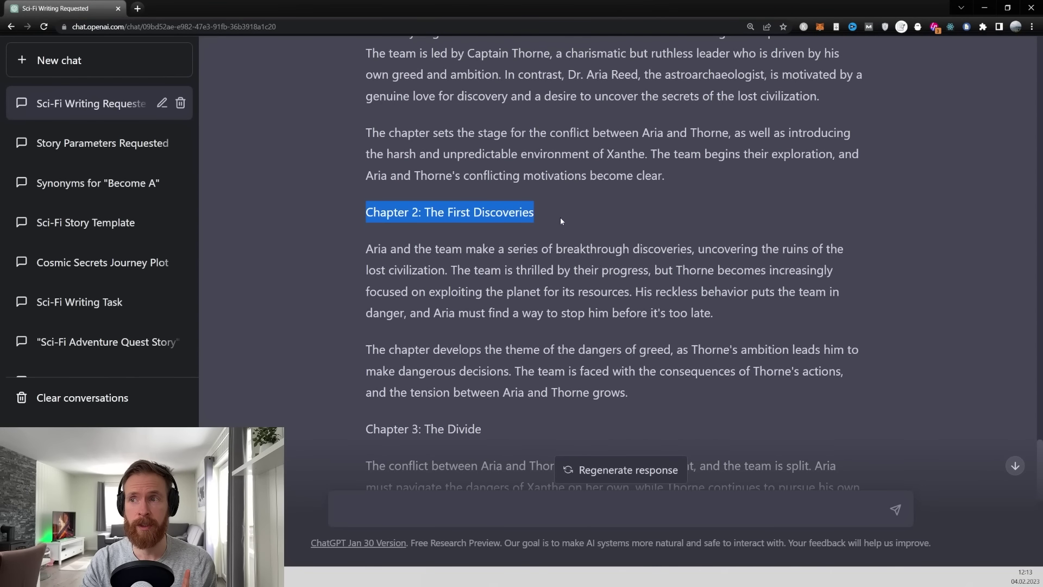
{"action": "left_click", "coordinate": [559, 216]}
{"action": "scroll", "coordinate": [552, 222], "scroll_direction": "up", "scroll_amount": 5}
{"action": "left_click_drag", "start_coordinate": [366, 201], "coordinate": [519, 200]}
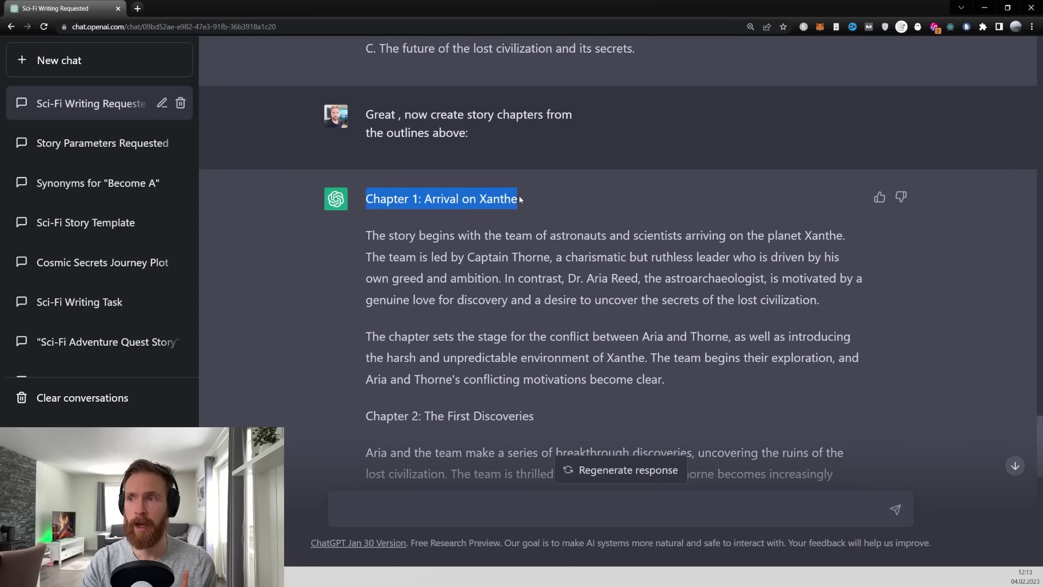
{"action": "left_click", "coordinate": [532, 204]}
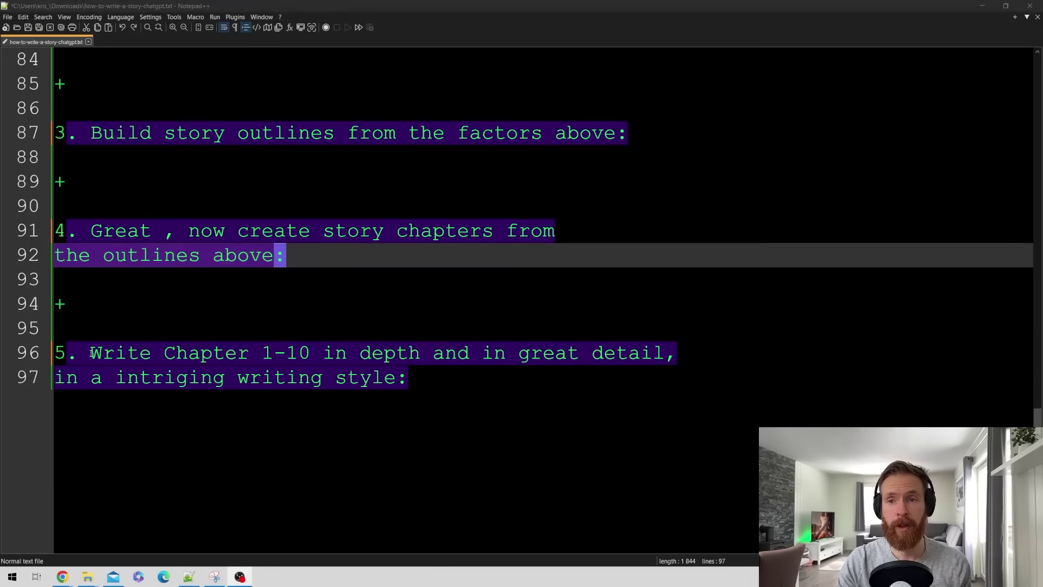
Copy the lines 96–97 prompt 'Write Chapter 1-10 in depth and in great detail' from Notepad++.
{"action": "left_click_drag", "start_coordinate": [140, 353], "coordinate": [350, 354]}
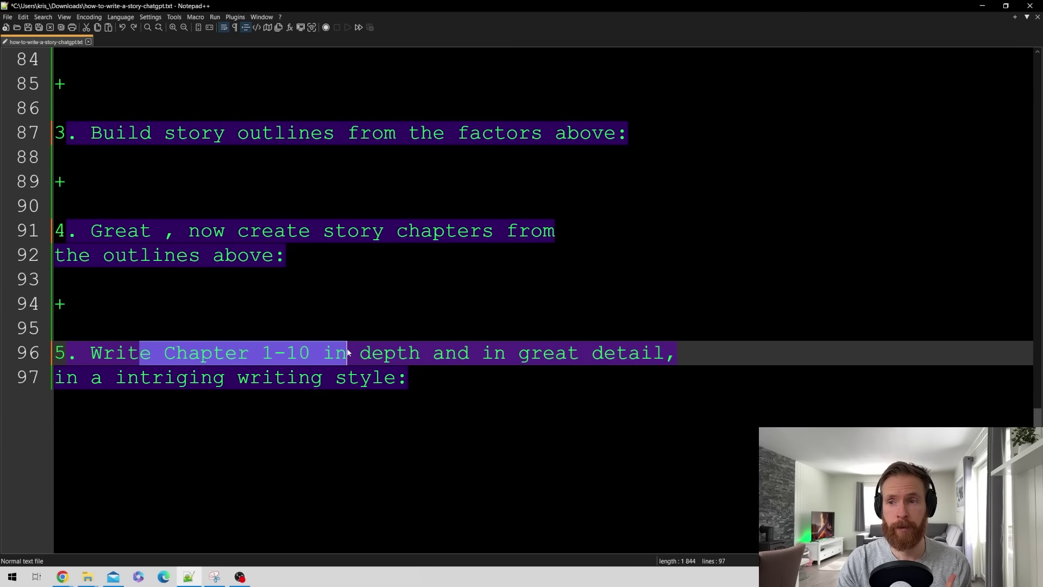
{"action": "left_click", "coordinate": [348, 352]}
{"action": "left_click_drag", "start_coordinate": [427, 376], "coordinate": [106, 356]}
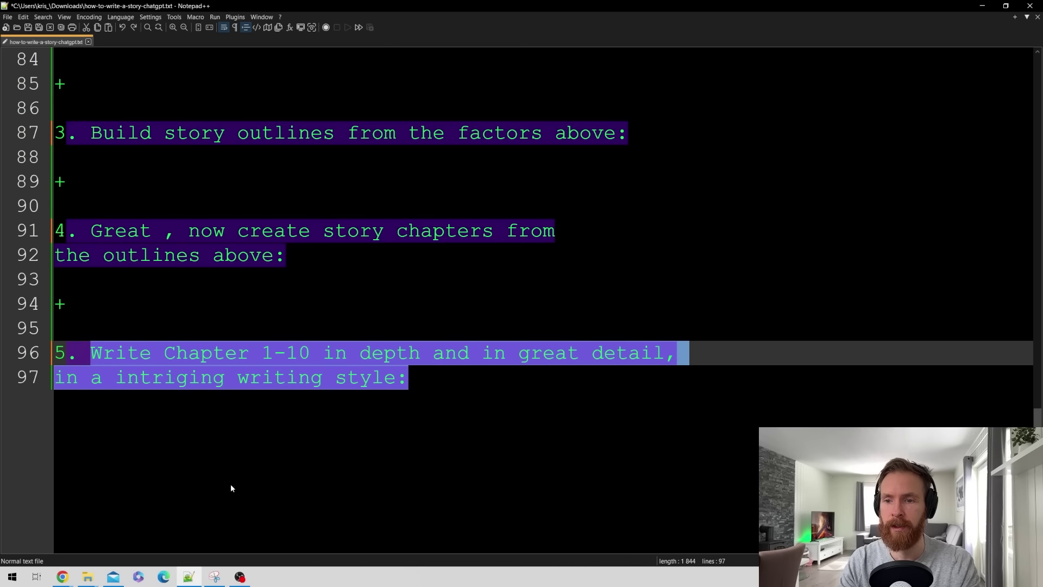
{"action": "right_click", "coordinate": [240, 361]}
{"action": "left_click", "coordinate": [275, 385]}
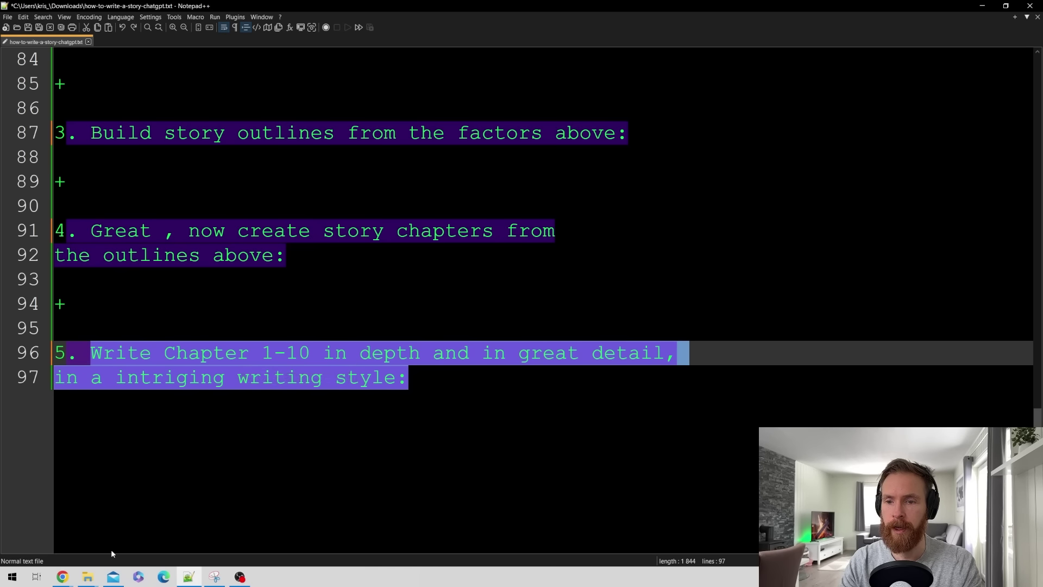
{"action": "left_click", "coordinate": [63, 577]}
Paste the chapter prompt into ChatGPT, trim '-10' so it asks for Chapter 1 only, and send.
{"action": "left_click", "coordinate": [186, 551]}
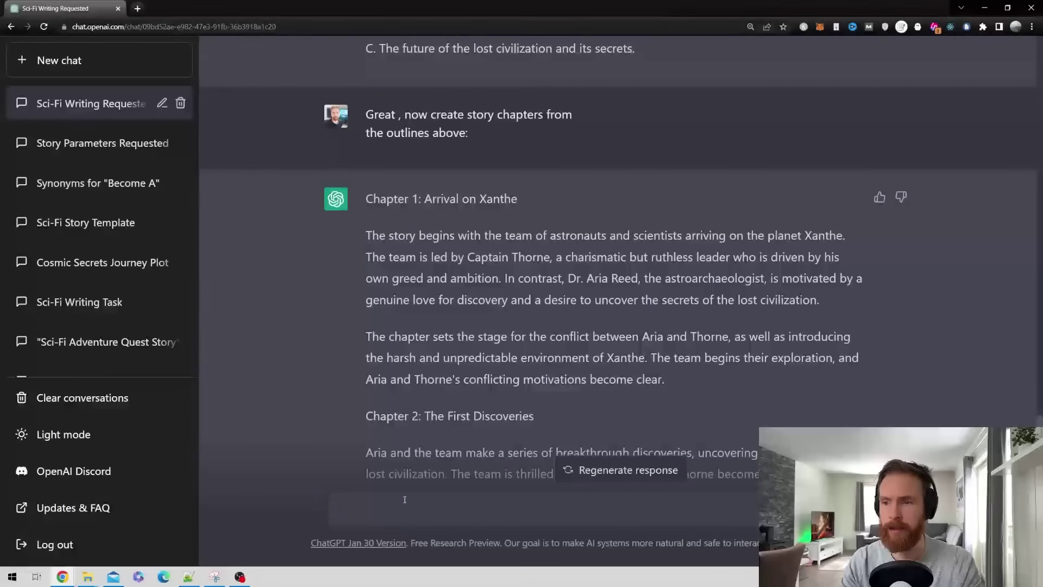
{"action": "scroll", "coordinate": [522, 511], "scroll_direction": "down", "scroll_amount": 10}
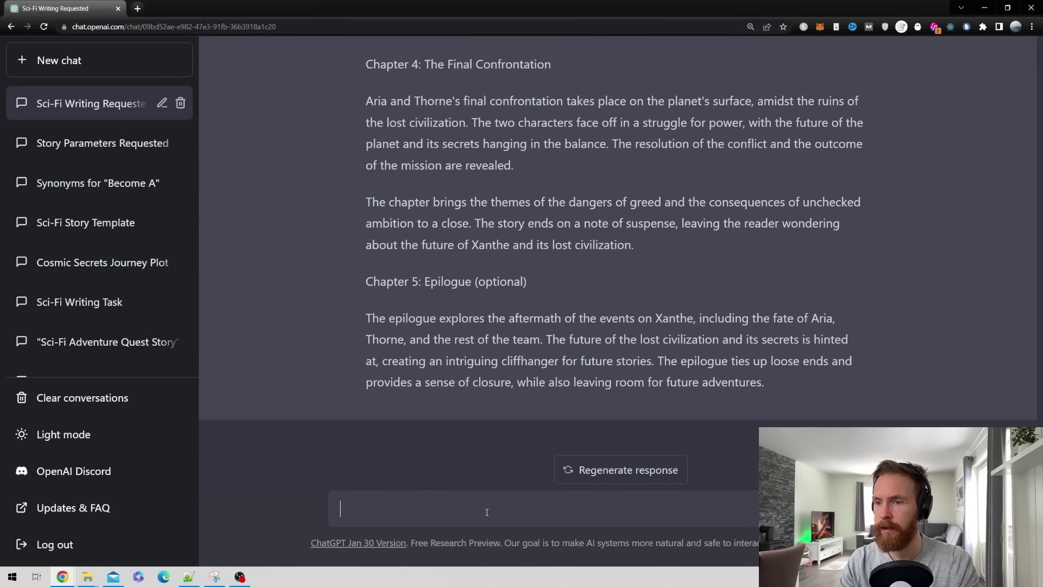
{"action": "key", "text": "ctrl+v"}
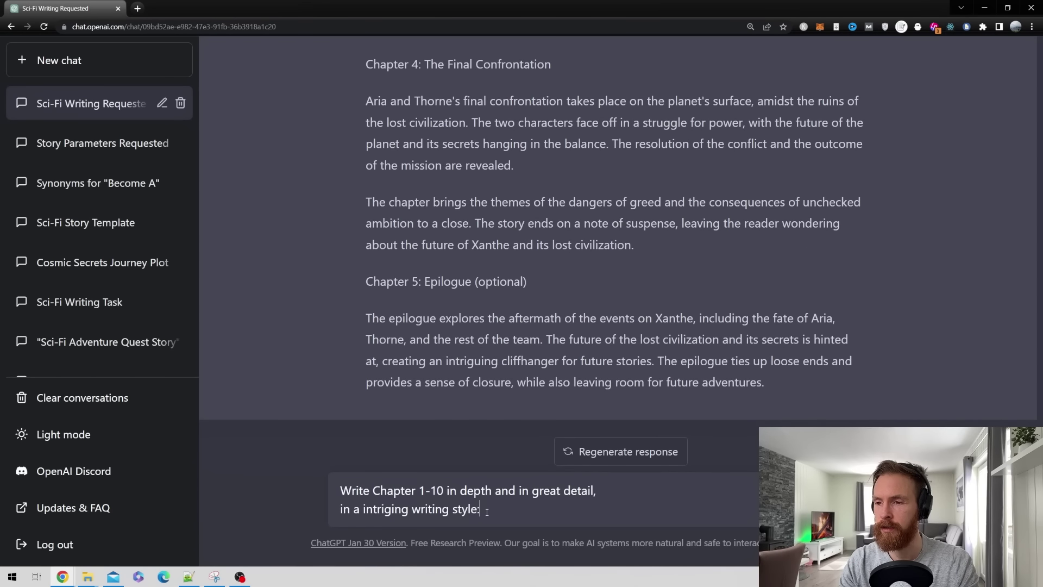
{"action": "left_click", "coordinate": [443, 491]}
{"action": "key", "text": "BackSpace"}
{"action": "key", "text": "BackSpace"}
{"action": "key", "text": "BackSpace"}
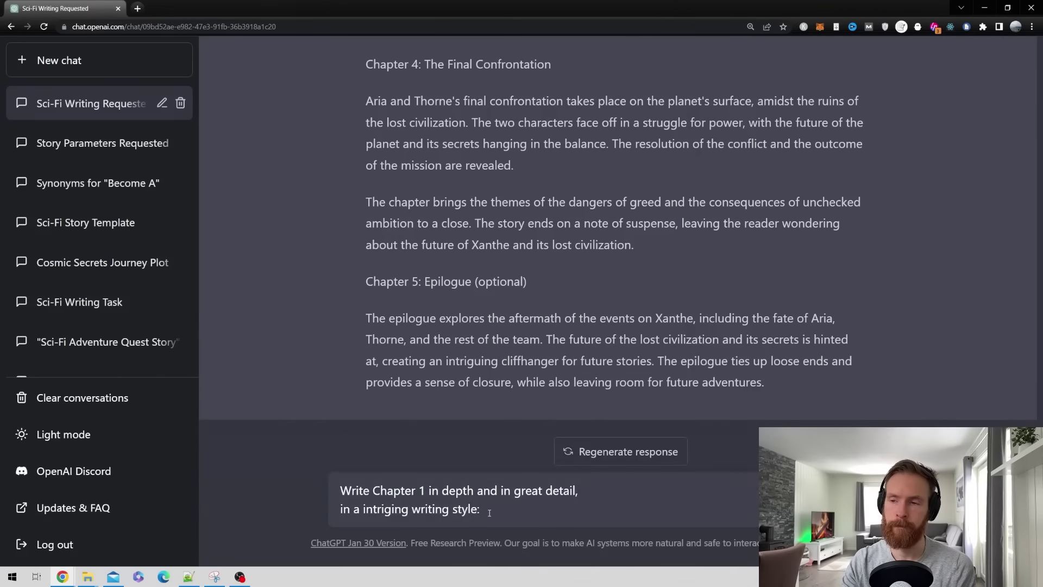
{"action": "key", "text": "Return"}
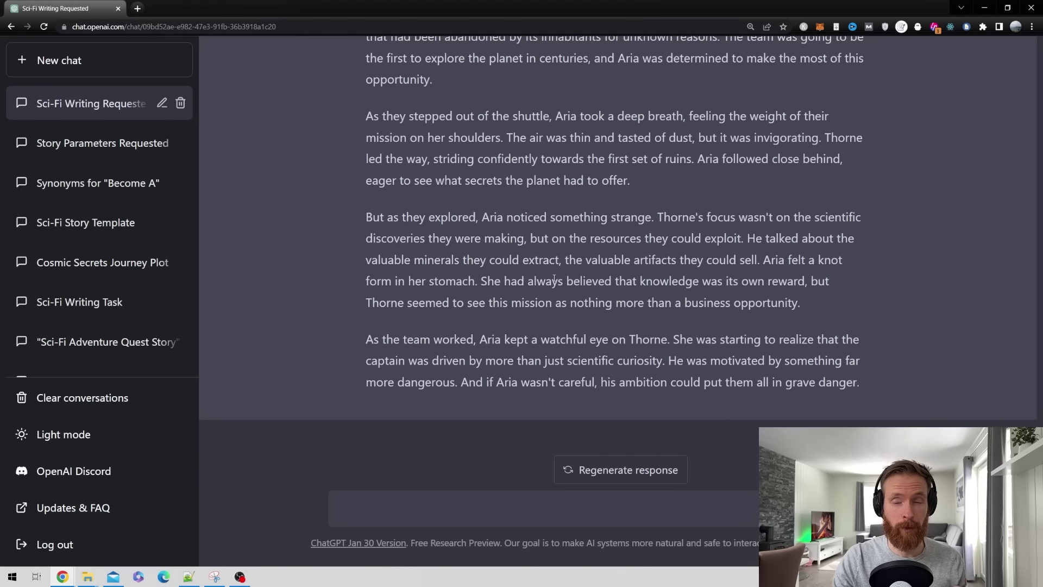
Read through the generated Chapter 1: Arrival on Xanthe, down to Aria and Thorne's face-off.
{"action": "scroll", "coordinate": [585, 314], "scroll_direction": "up", "scroll_amount": 8}
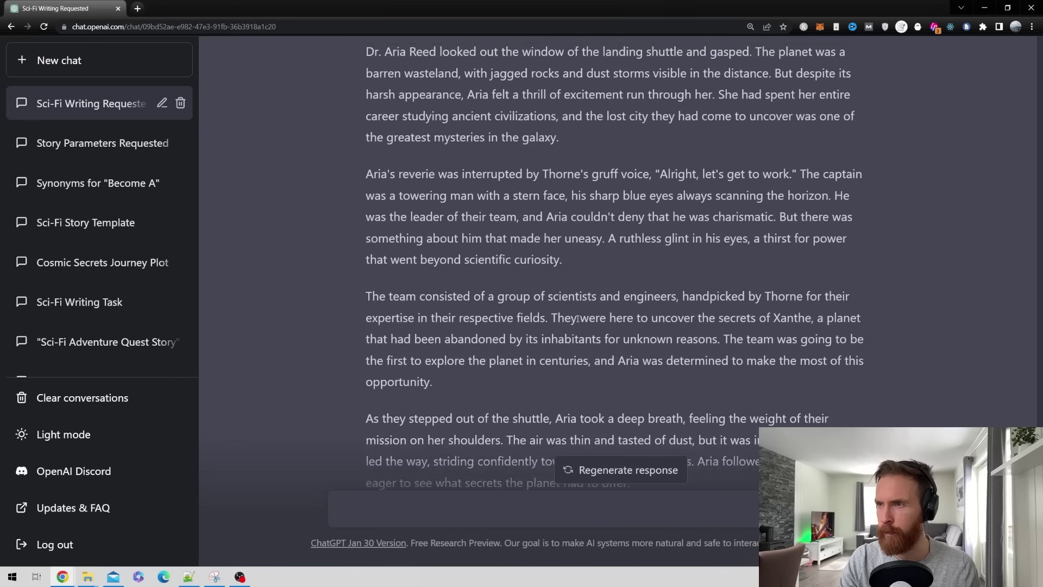
{"action": "left_click_drag", "start_coordinate": [365, 201], "coordinate": [386, 203]}
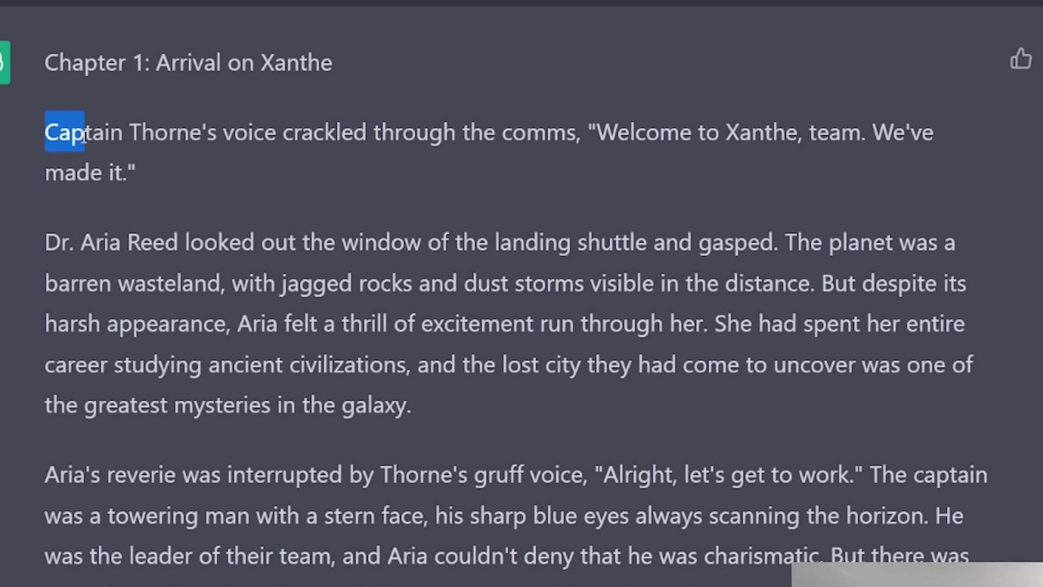
{"action": "left_click_drag", "start_coordinate": [84, 136], "coordinate": [867, 182]}
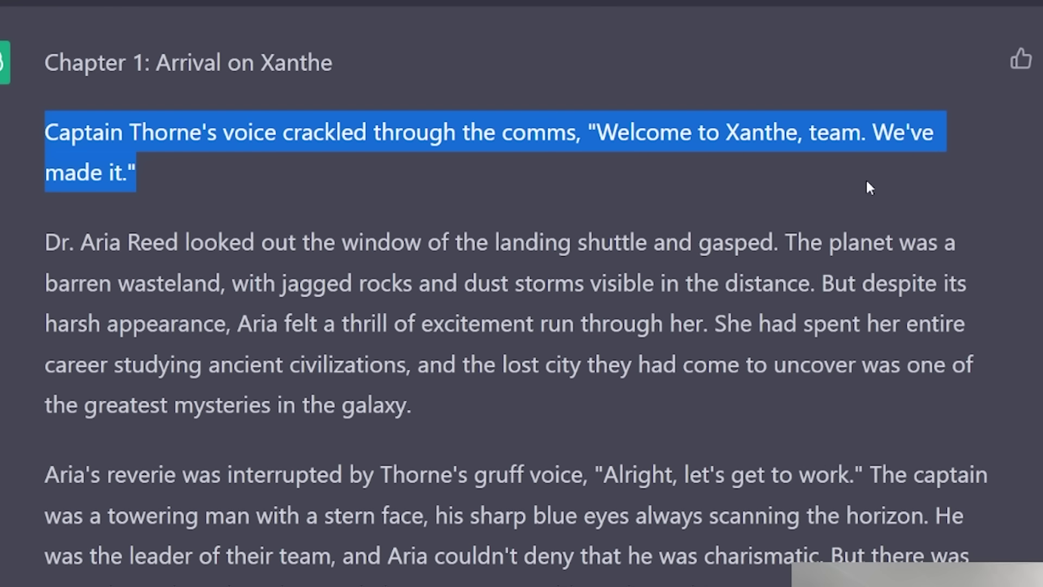
{"action": "left_click_drag", "start_coordinate": [30, 248], "coordinate": [696, 338]}
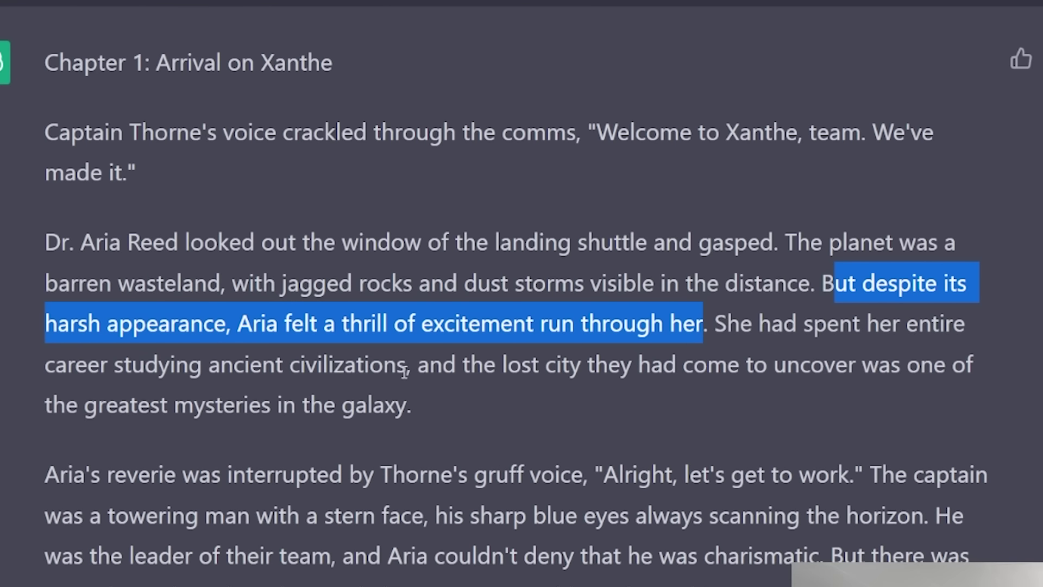
{"action": "left_click", "coordinate": [443, 403]}
{"action": "scroll", "coordinate": [359, 449], "scroll_direction": "down", "scroll_amount": 3}
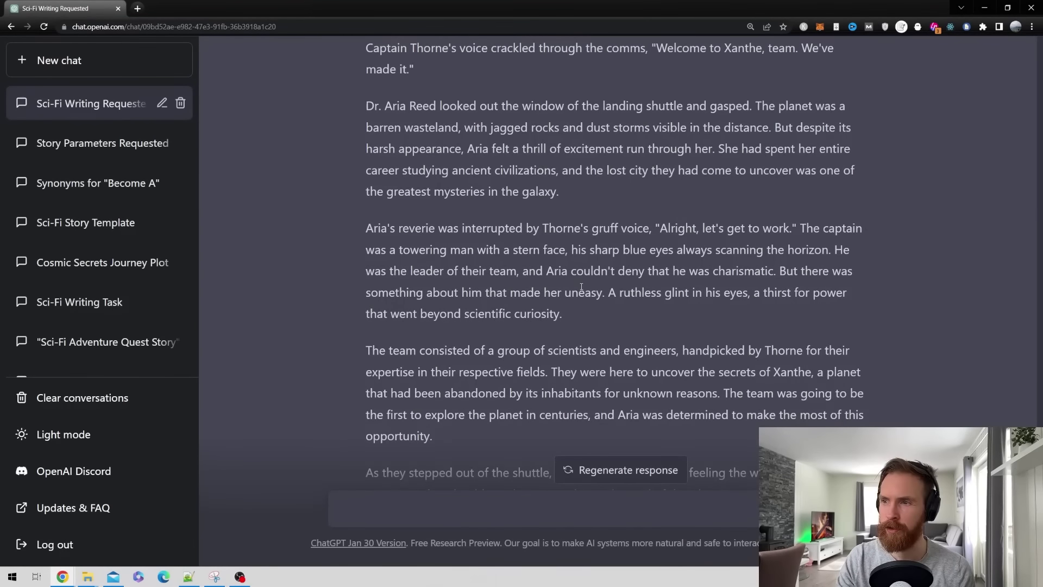
{"action": "scroll", "coordinate": [581, 286], "scroll_direction": "down", "scroll_amount": 4}
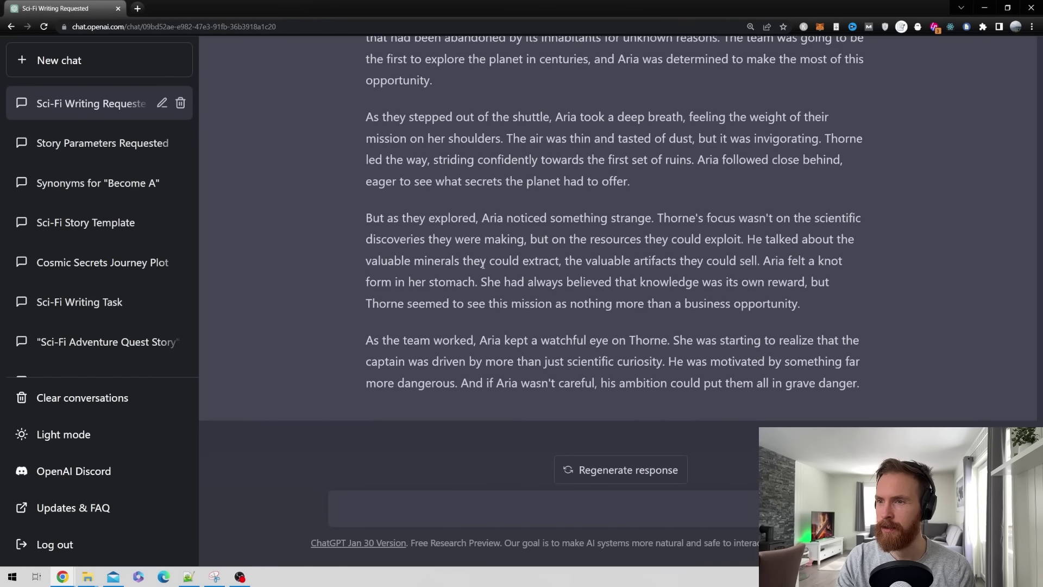
{"action": "scroll", "coordinate": [486, 261], "scroll_direction": "up", "scroll_amount": 8}
{"action": "scroll", "coordinate": [481, 268], "scroll_direction": "up", "scroll_amount": 1}
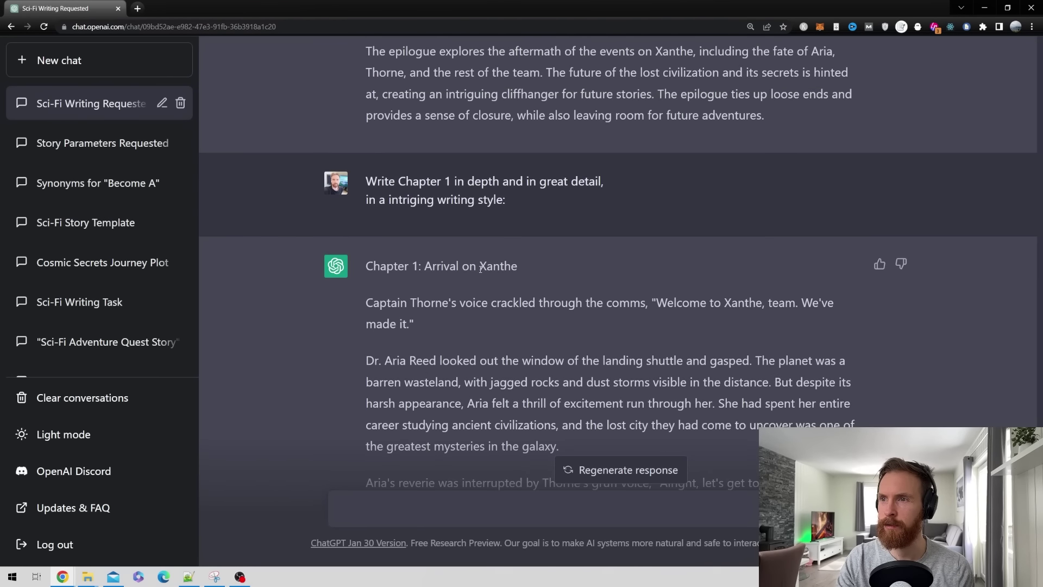
{"action": "scroll", "coordinate": [492, 288], "scroll_direction": "down", "scroll_amount": 10}
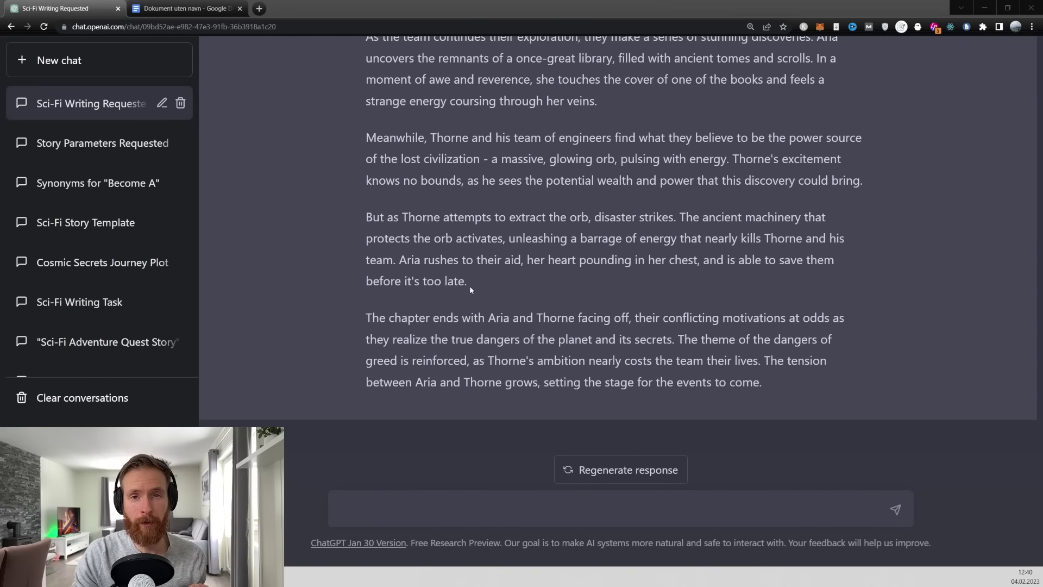
Edit the Chapter 2 prompt to request Chapter 3 instead and resubmit it.
{"action": "scroll", "coordinate": [470, 285], "scroll_direction": "up", "scroll_amount": 6}
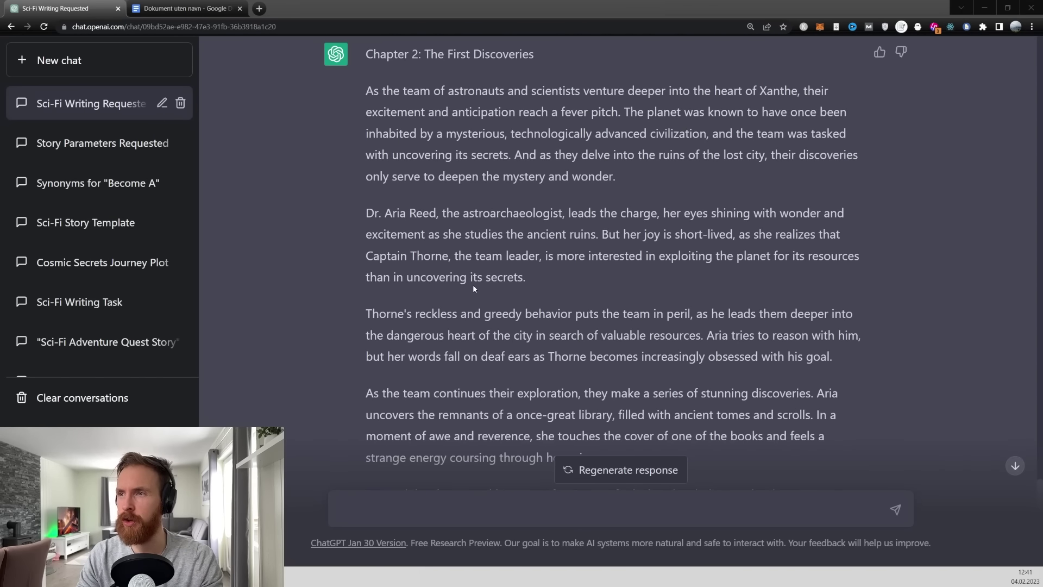
{"action": "scroll", "coordinate": [472, 285], "scroll_direction": "up", "scroll_amount": 5}
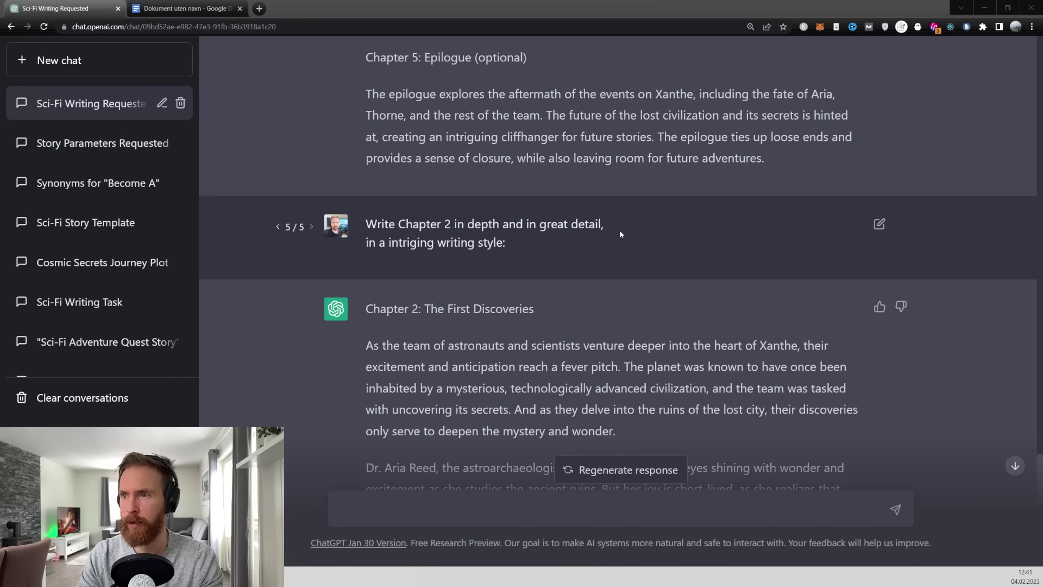
{"action": "scroll", "coordinate": [788, 326], "scroll_direction": "up", "scroll_amount": 2}
{"action": "scroll", "coordinate": [866, 380], "scroll_direction": "down", "scroll_amount": 1}
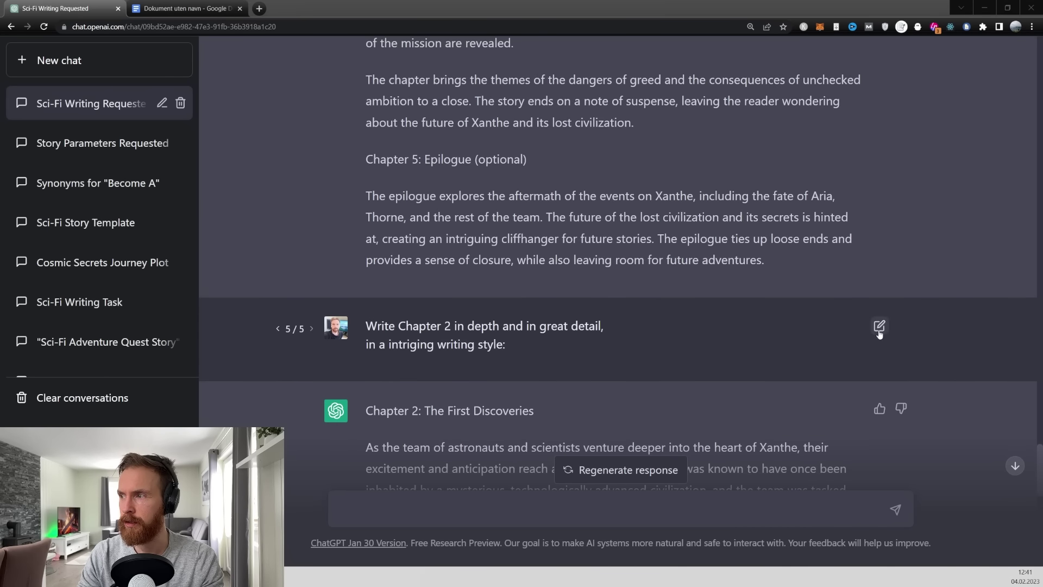
{"action": "left_click", "coordinate": [879, 328]}
{"action": "left_click", "coordinate": [447, 326]}
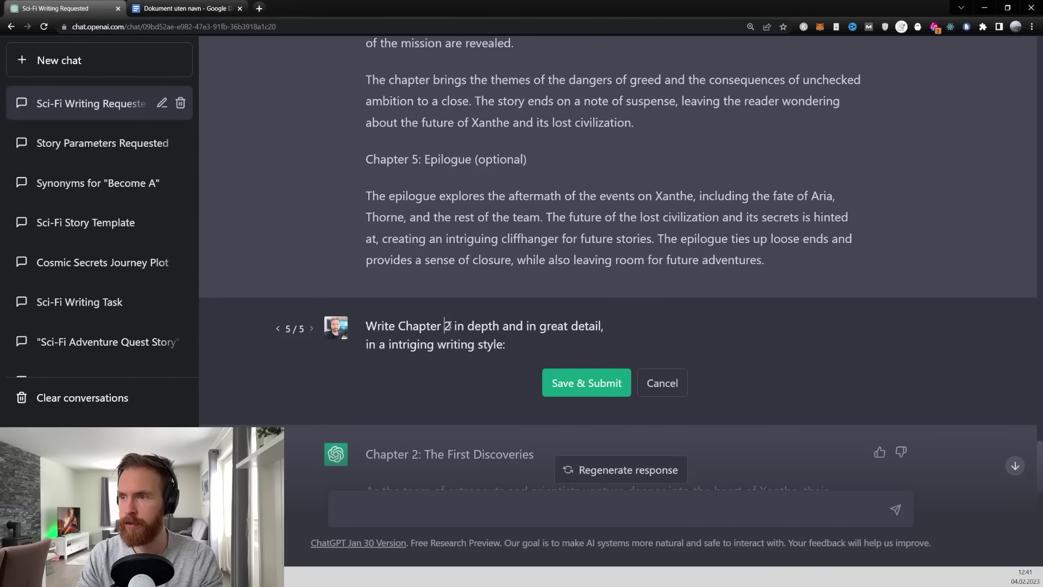
{"action": "key", "text": "BackSpace"}
{"action": "type", "text": "3"}
{"action": "left_click", "coordinate": [587, 387]}
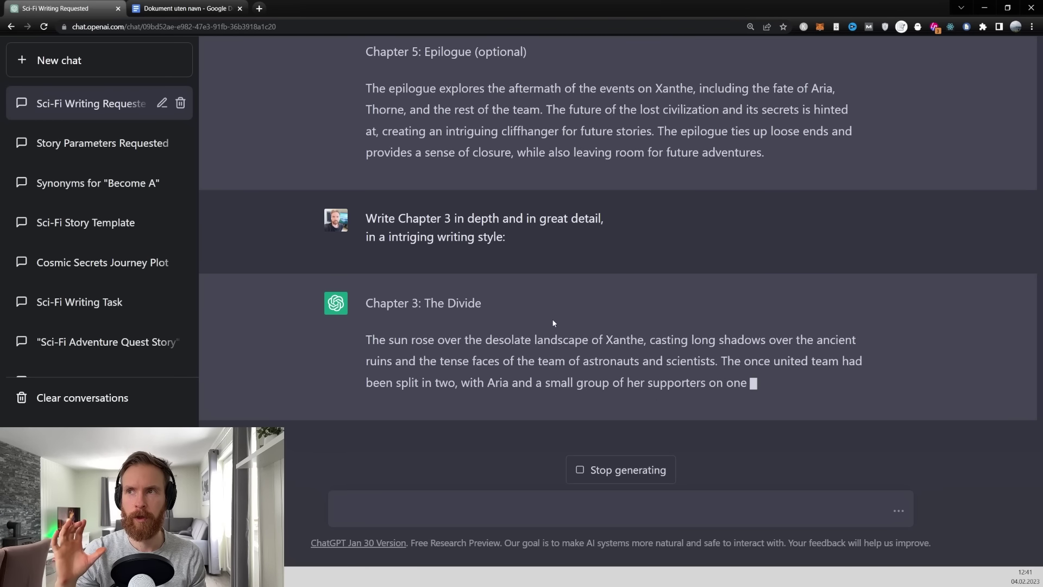
Follow the detailed Chapter 3: The Divide as ChatGPT writes it.
{"action": "scroll", "coordinate": [553, 322], "scroll_direction": "up", "scroll_amount": 8}
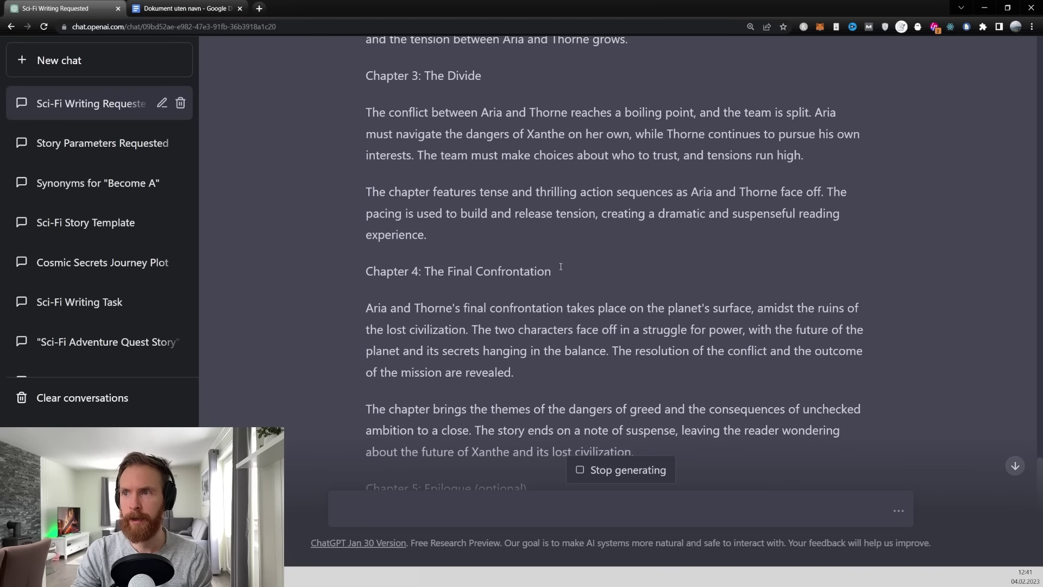
{"action": "scroll", "coordinate": [560, 266], "scroll_direction": "up", "scroll_amount": 6}
{"action": "scroll", "coordinate": [545, 254], "scroll_direction": "down", "scroll_amount": 10}
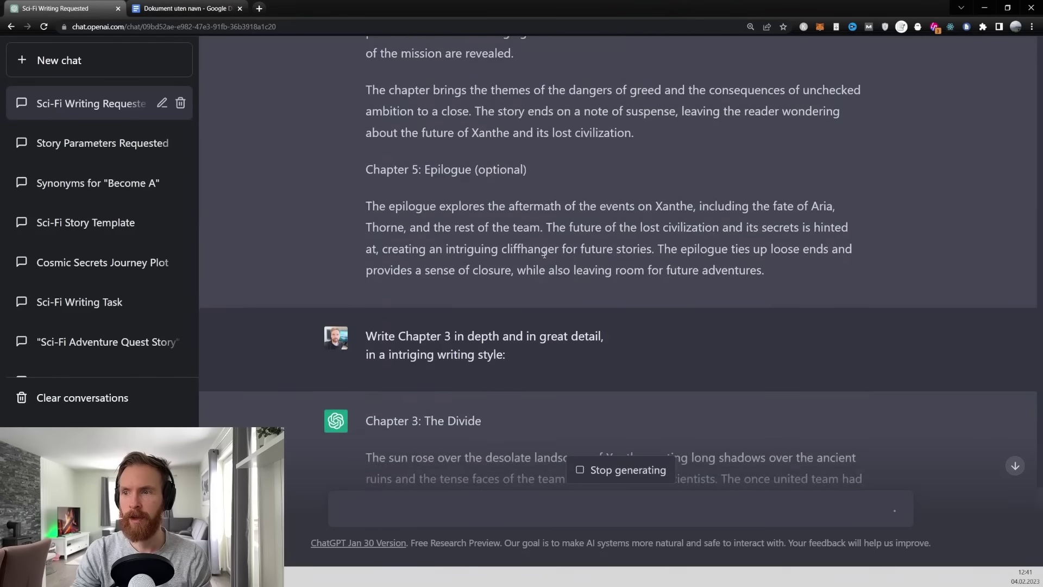
{"action": "scroll", "coordinate": [544, 254], "scroll_direction": "down", "scroll_amount": 2}
{"action": "scroll", "coordinate": [556, 282], "scroll_direction": "down", "scroll_amount": 3}
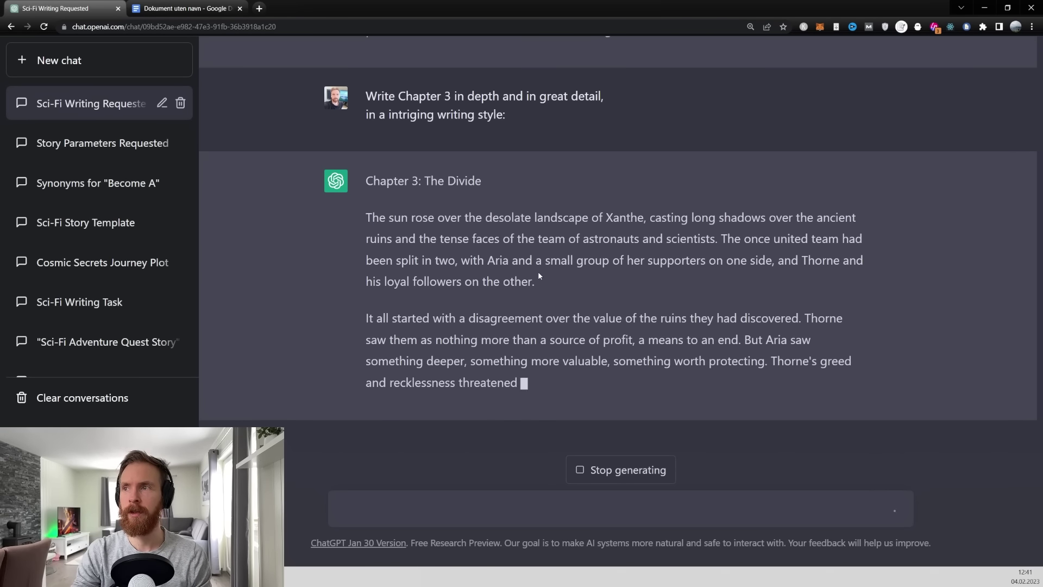
{"action": "scroll", "coordinate": [538, 272], "scroll_direction": "up", "scroll_amount": 3}
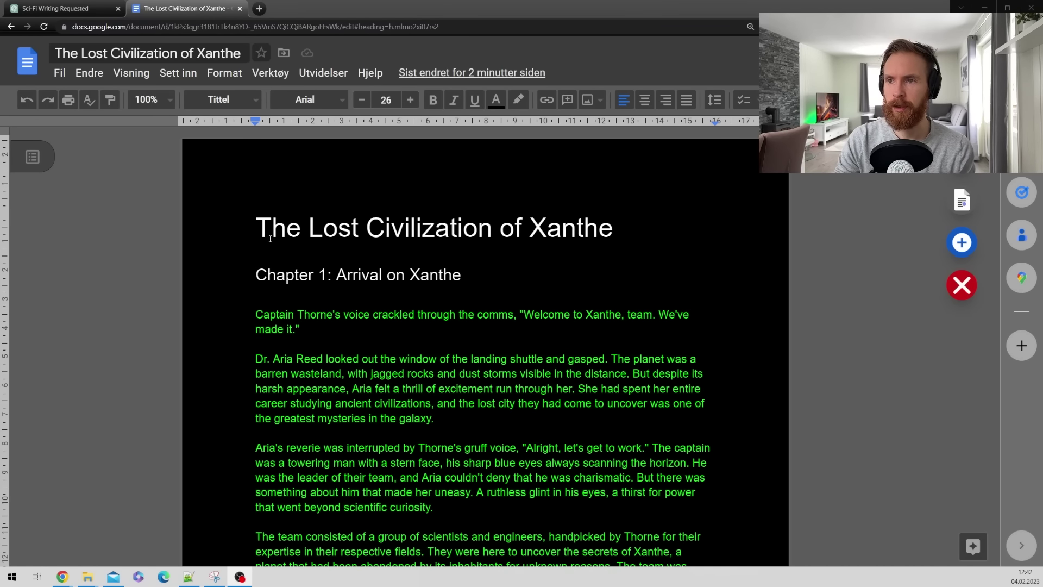
Review The Lost Civilization of Xanthe document from its title through the chapters.
{"action": "left_click_drag", "start_coordinate": [256, 231], "coordinate": [613, 230]}
{"action": "left_click", "coordinate": [646, 236]}
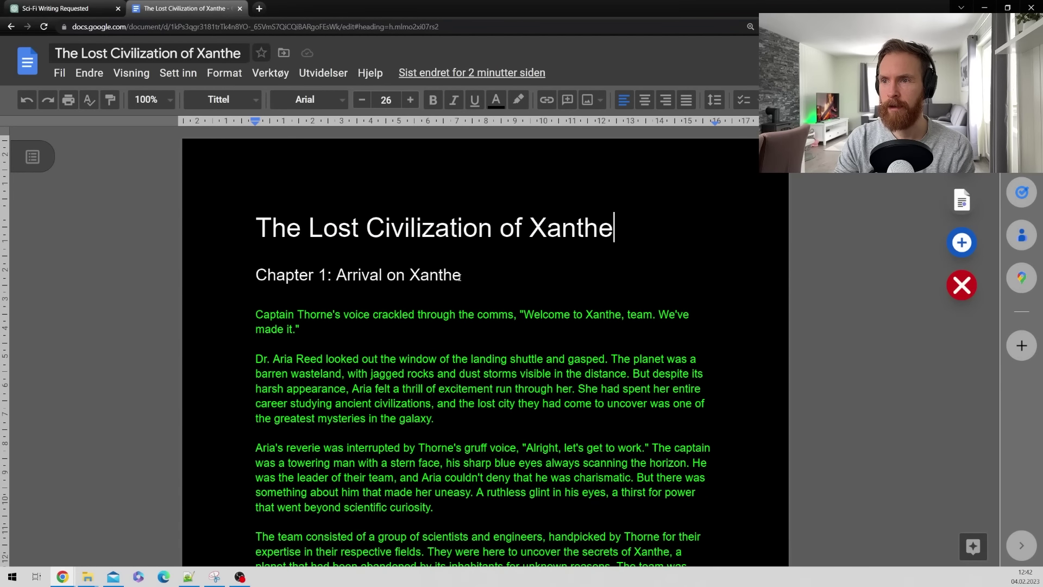
{"action": "scroll", "coordinate": [441, 280], "scroll_direction": "down", "scroll_amount": 15}
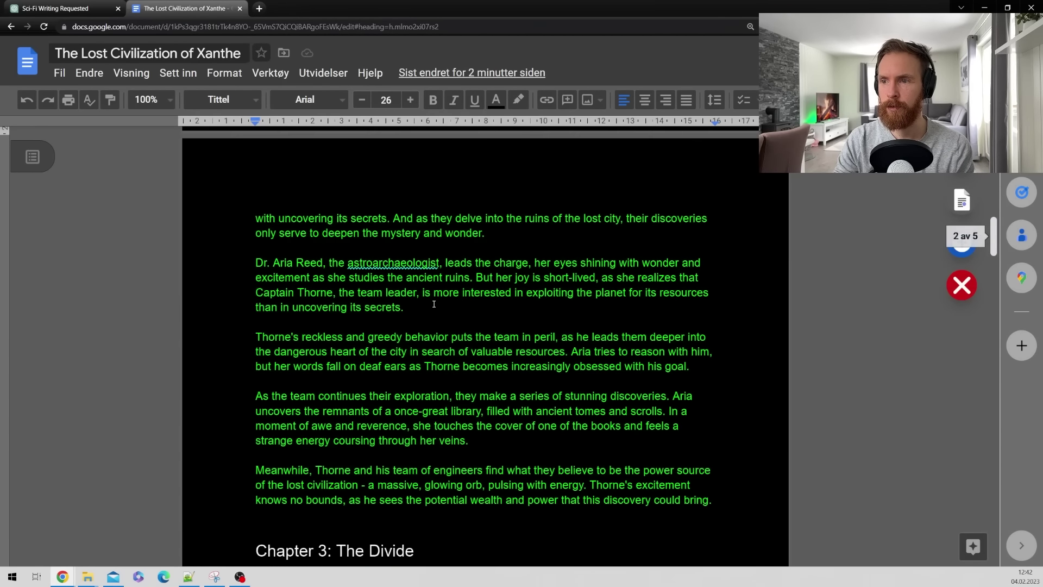
{"action": "scroll", "coordinate": [434, 303], "scroll_direction": "down", "scroll_amount": 20}
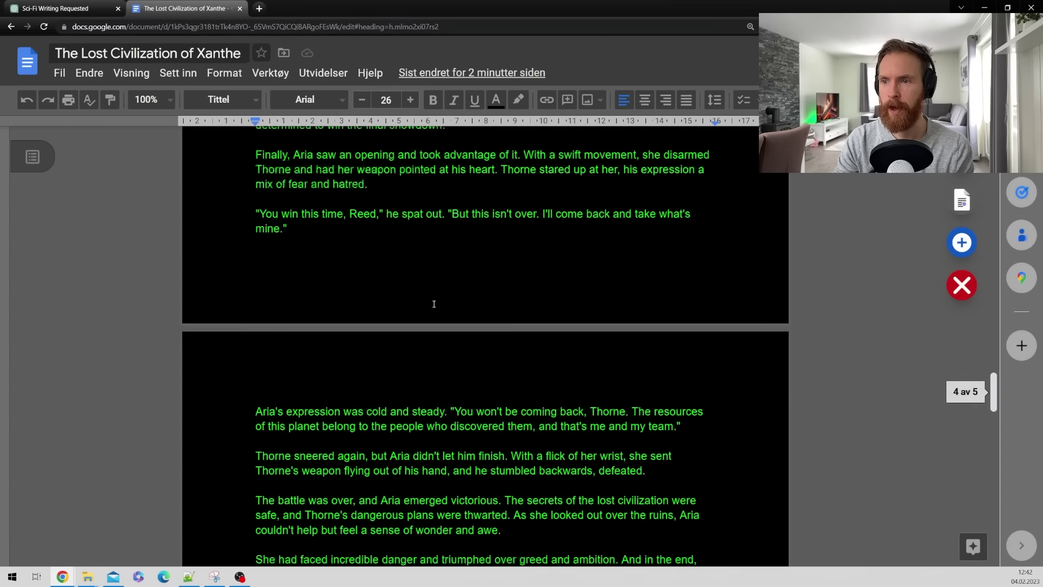
{"action": "scroll", "coordinate": [434, 304], "scroll_direction": "down", "scroll_amount": 3}
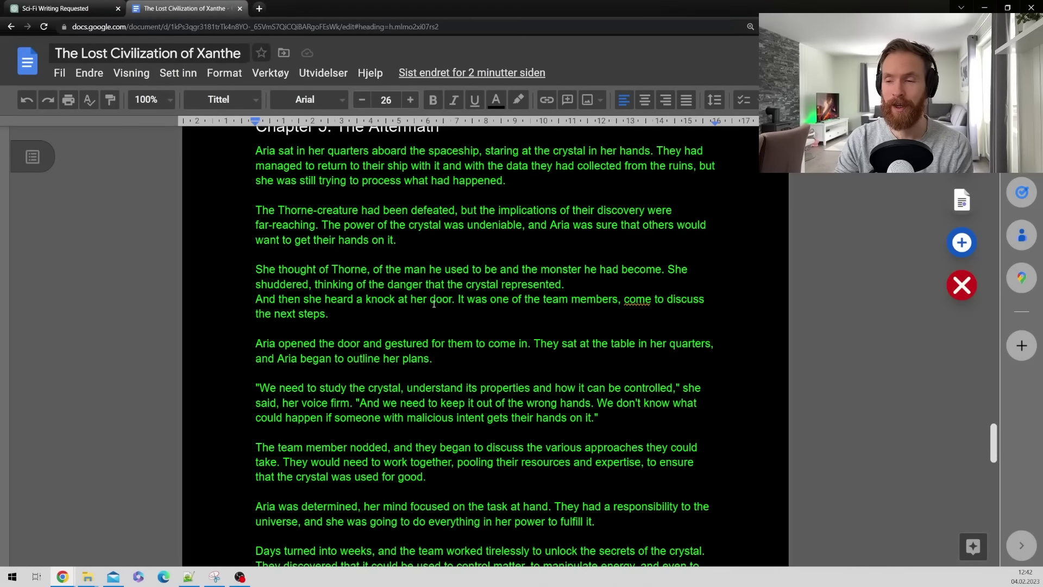
{"action": "scroll", "coordinate": [501, 338], "scroll_direction": "up", "scroll_amount": 20}
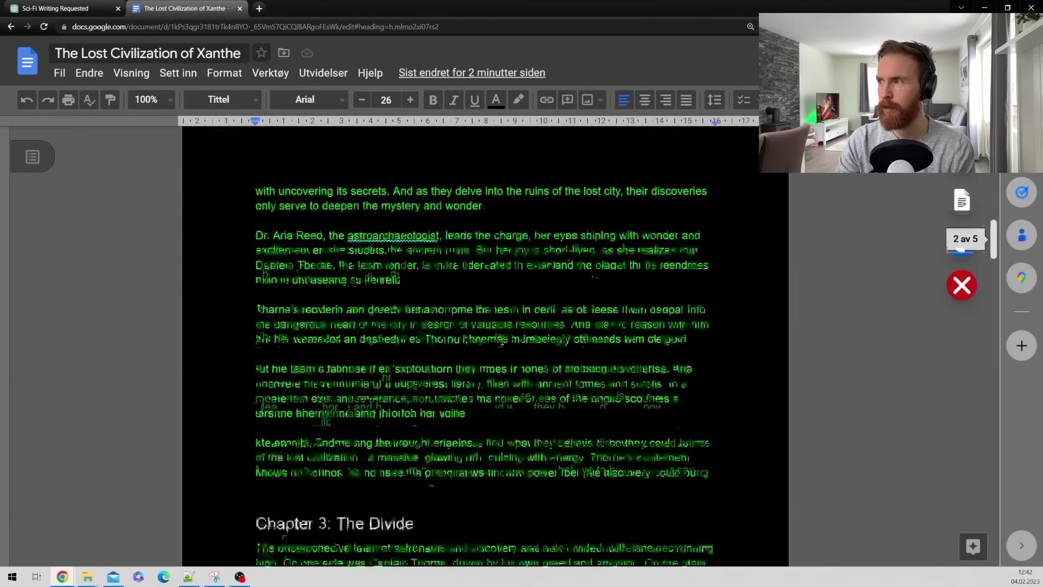
{"action": "scroll", "coordinate": [501, 338], "scroll_direction": "up", "scroll_amount": 15}
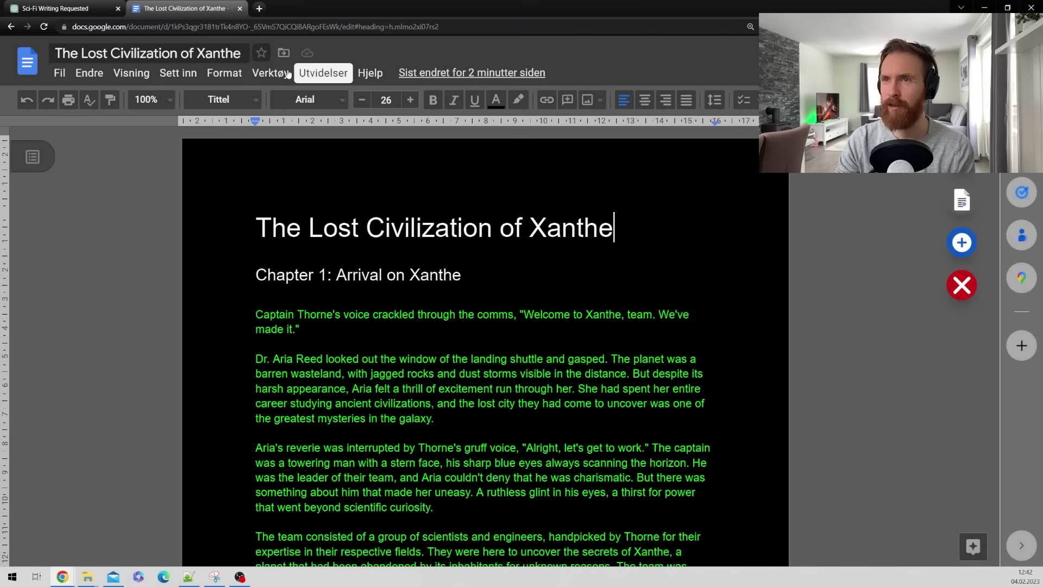
Check the story's word count with Verktøy > Antall ord: 5 pages, 1888 words.
{"action": "left_click", "coordinate": [266, 77]}
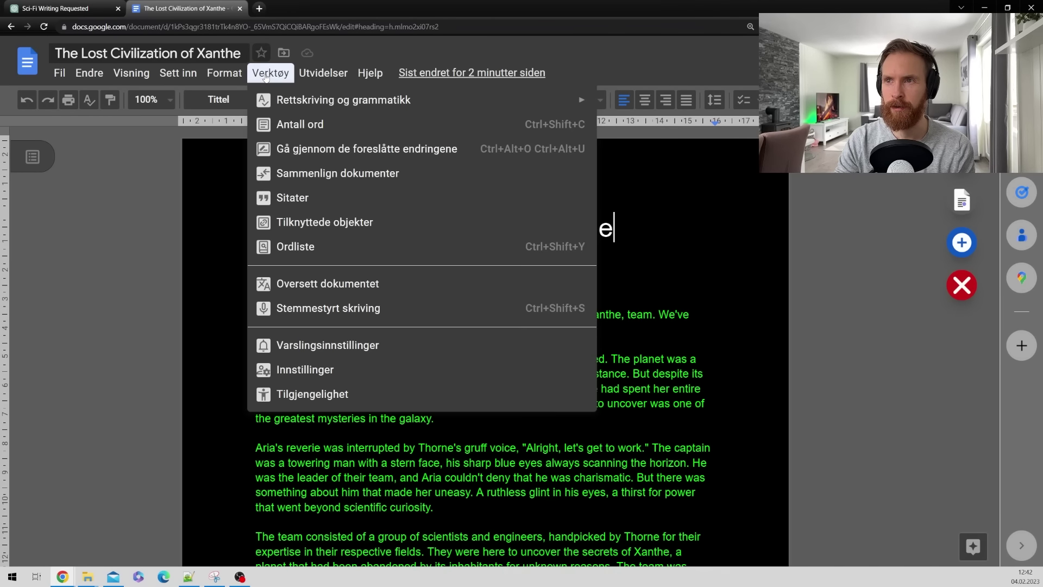
{"action": "left_click", "coordinate": [287, 124]}
{"action": "left_click_drag", "start_coordinate": [605, 253], "coordinate": [631, 329]}
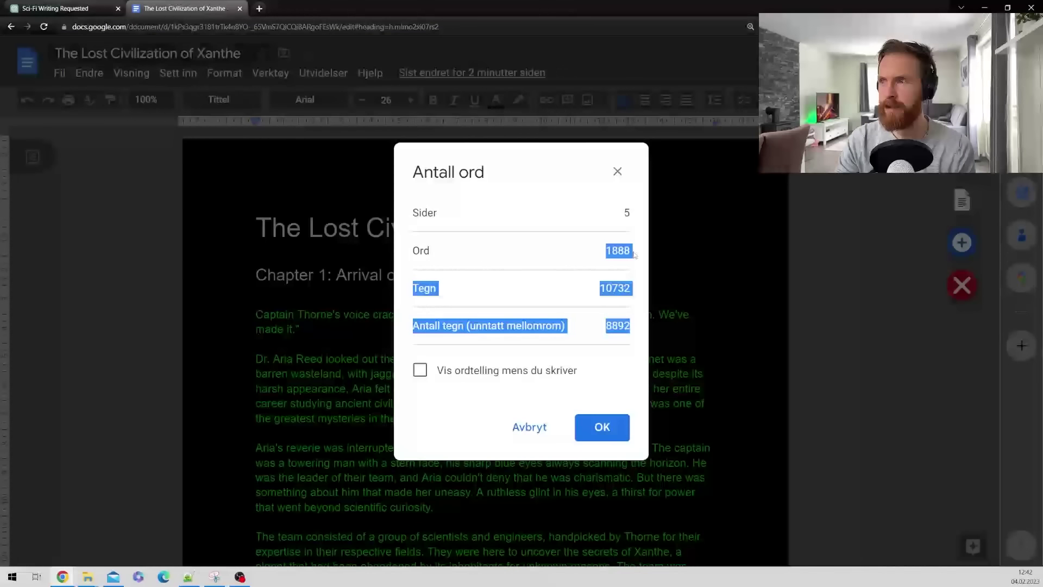
{"action": "left_click", "coordinate": [603, 253]}
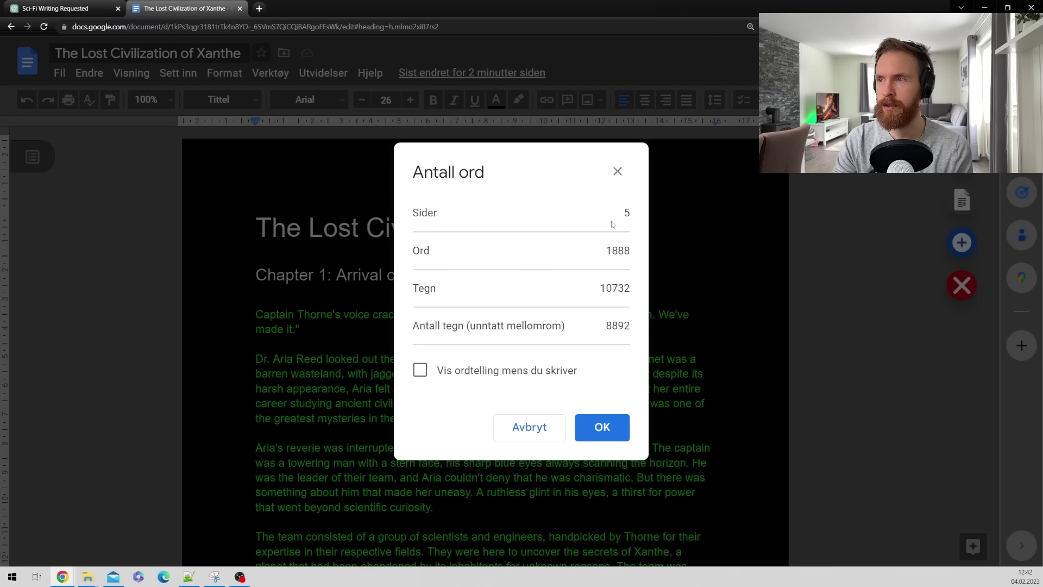
{"action": "left_click", "coordinate": [616, 172]}
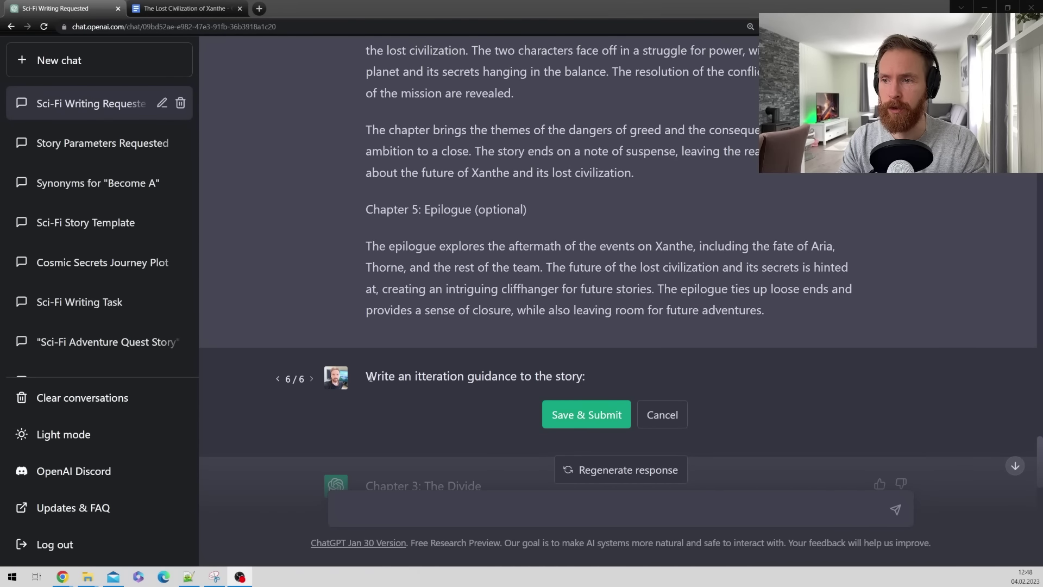
Submit the edited prompt 'Write an itteration guidance to the story:' to ChatGPT.
{"action": "left_click_drag", "start_coordinate": [371, 377], "coordinate": [536, 377]}
{"action": "left_click", "coordinate": [618, 375]}
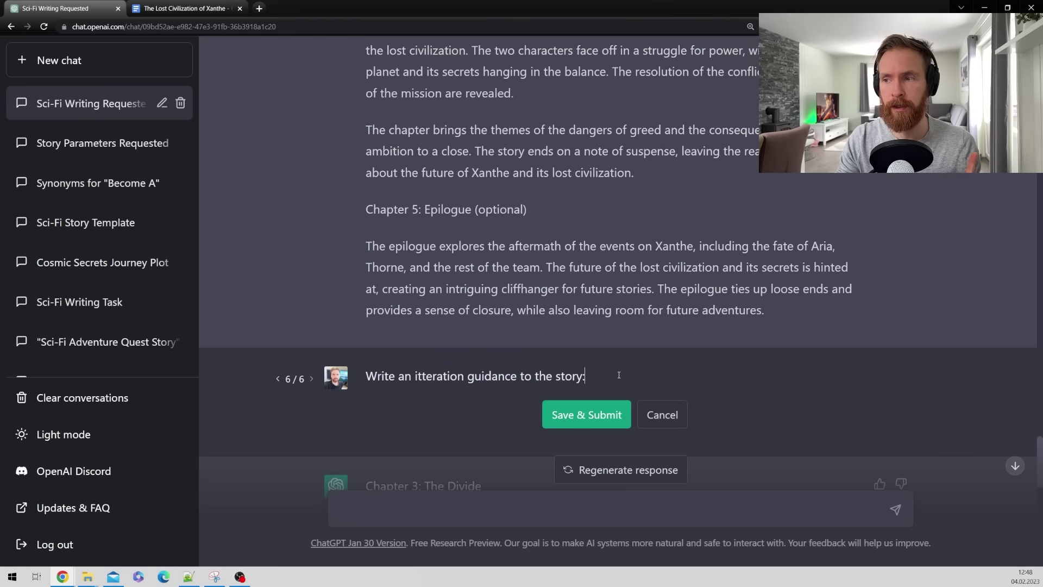
{"action": "left_click", "coordinate": [583, 416]}
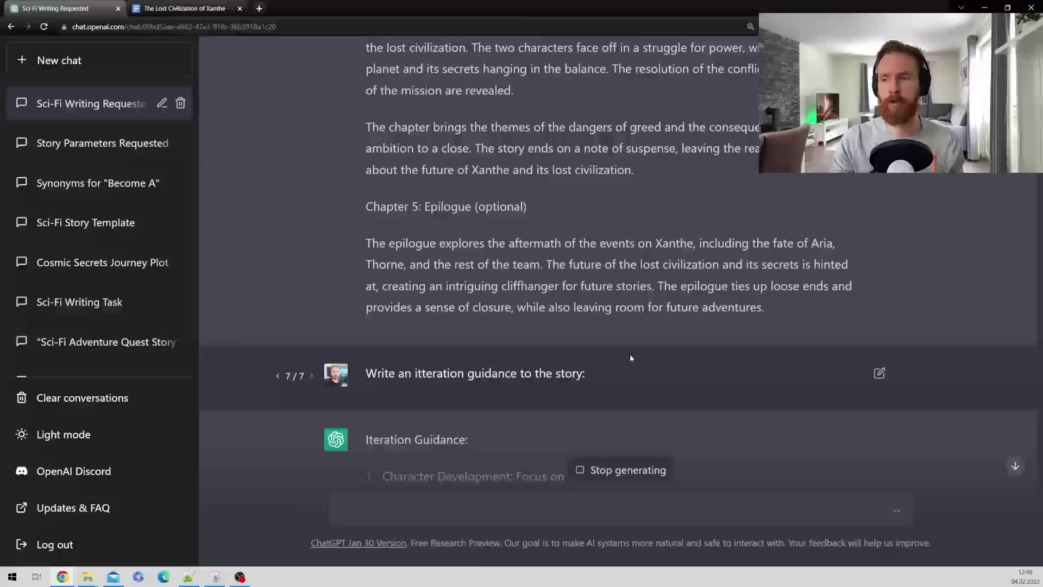
{"action": "scroll", "coordinate": [630, 353], "scroll_direction": "down", "scroll_amount": 2}
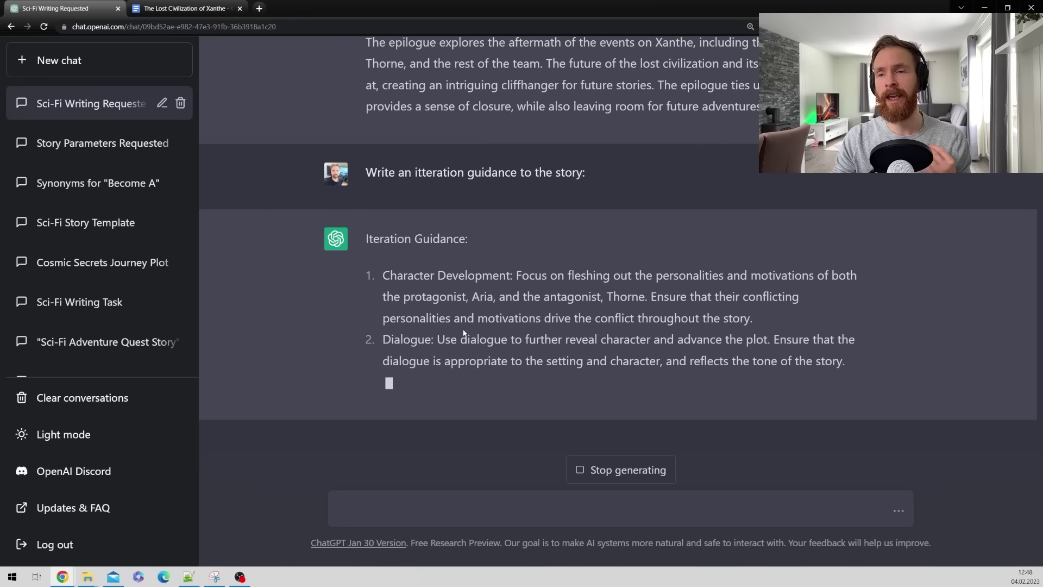
Read the eight-point guidance: character development, dialogue, setting, conflict, theme, tone, pacing and epilogue.
{"action": "left_click_drag", "start_coordinate": [383, 253], "coordinate": [505, 254]}
{"action": "left_click_drag", "start_coordinate": [383, 296], "coordinate": [432, 296]}
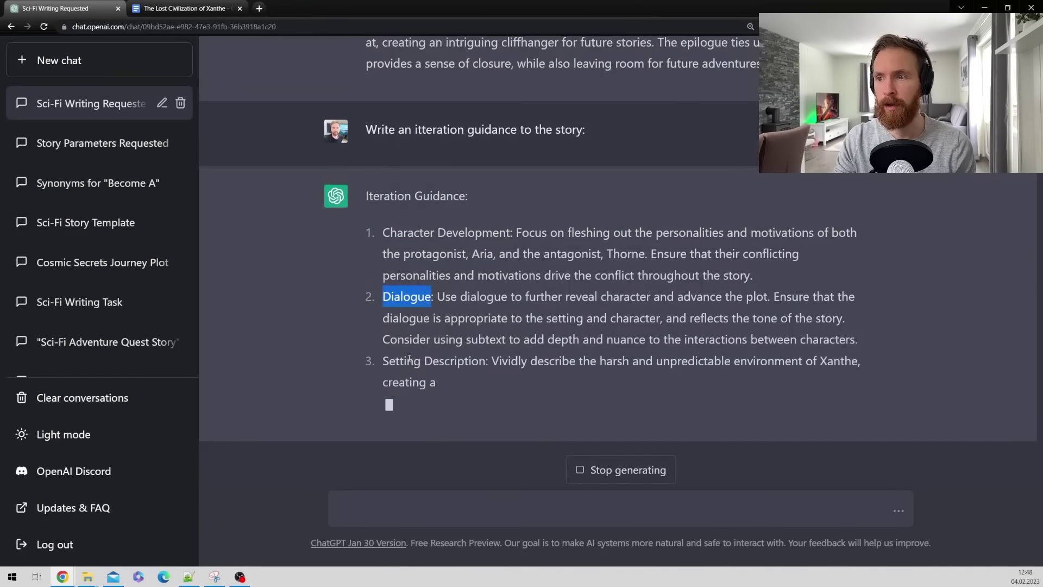
{"action": "left_click_drag", "start_coordinate": [382, 340], "coordinate": [491, 340]}
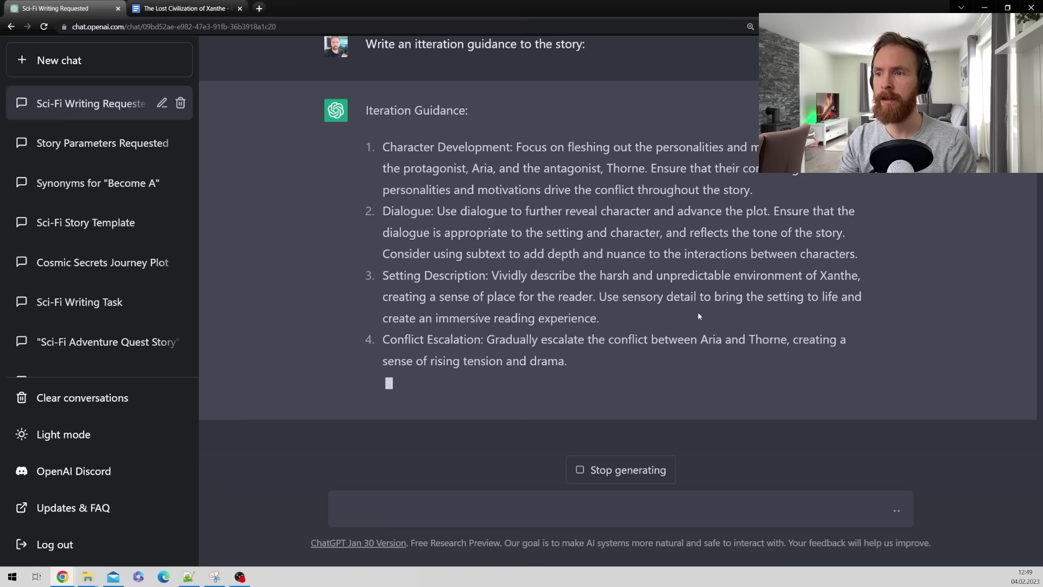
{"action": "left_click_drag", "start_coordinate": [383, 340], "coordinate": [786, 266]}
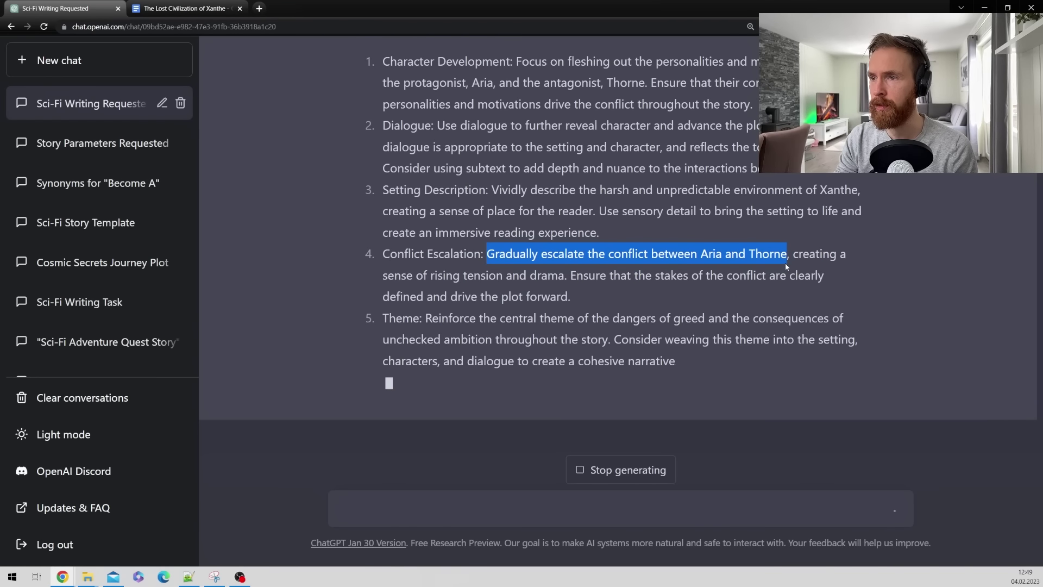
{"action": "left_click_drag", "start_coordinate": [414, 253], "coordinate": [575, 253]}
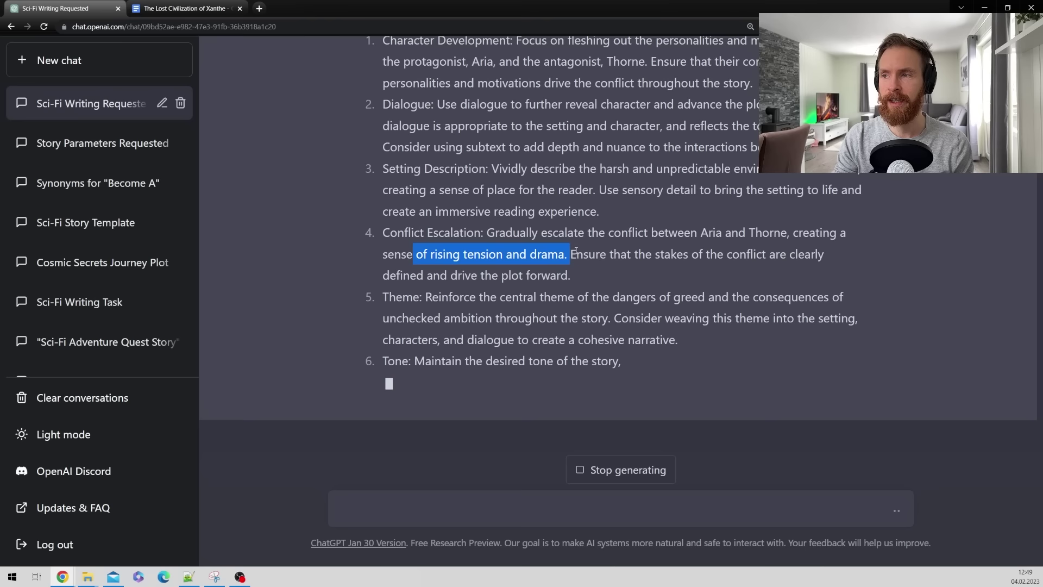
{"action": "left_click_drag", "start_coordinate": [389, 296], "coordinate": [546, 275]}
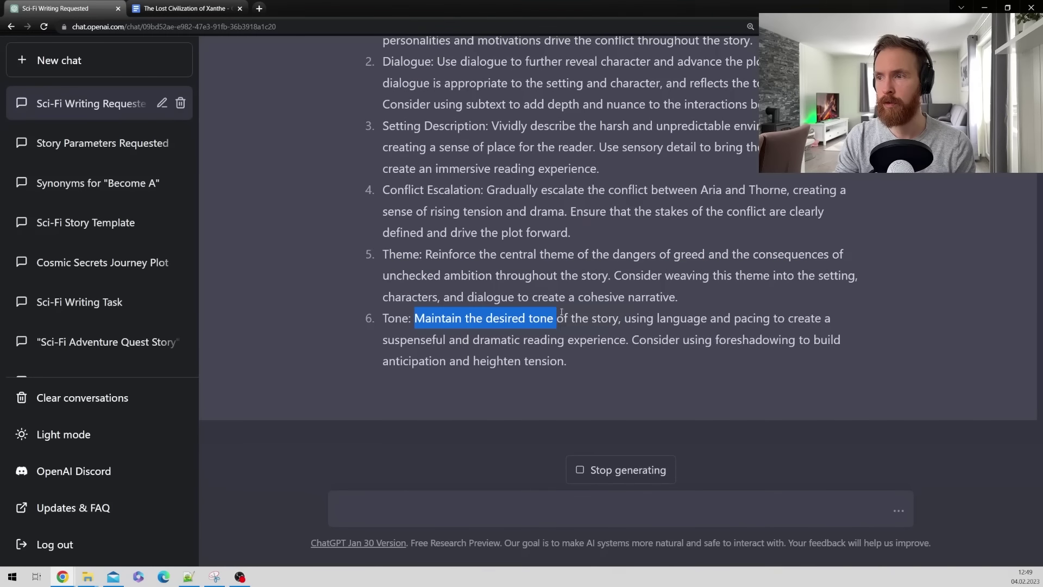
{"action": "left_click_drag", "start_coordinate": [562, 312], "coordinate": [661, 318]}
{"action": "left_click_drag", "start_coordinate": [647, 276], "coordinate": [563, 244]}
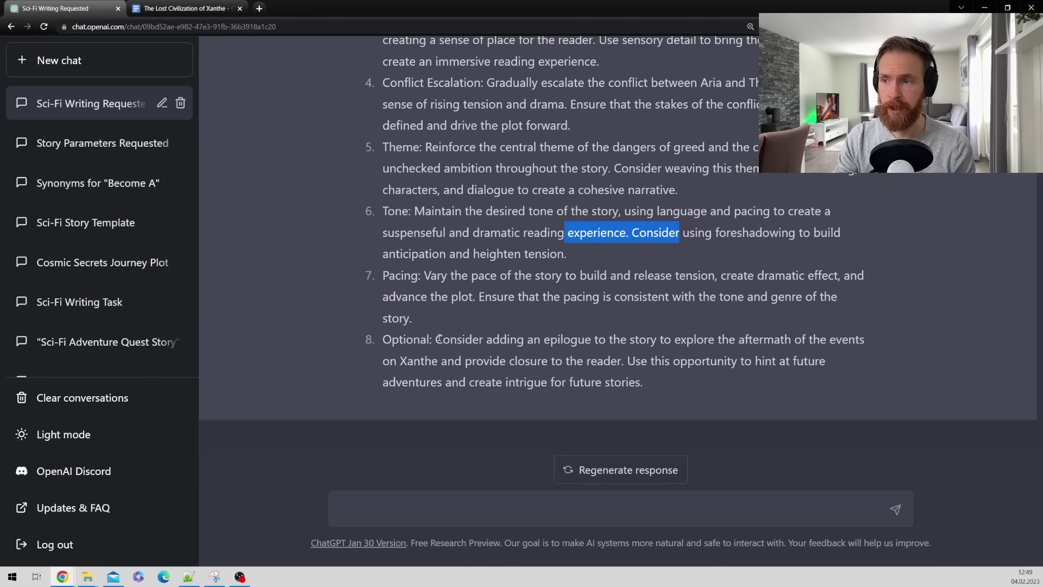
{"action": "left_click_drag", "start_coordinate": [437, 339], "coordinate": [715, 342]}
{"action": "left_click", "coordinate": [469, 338]}
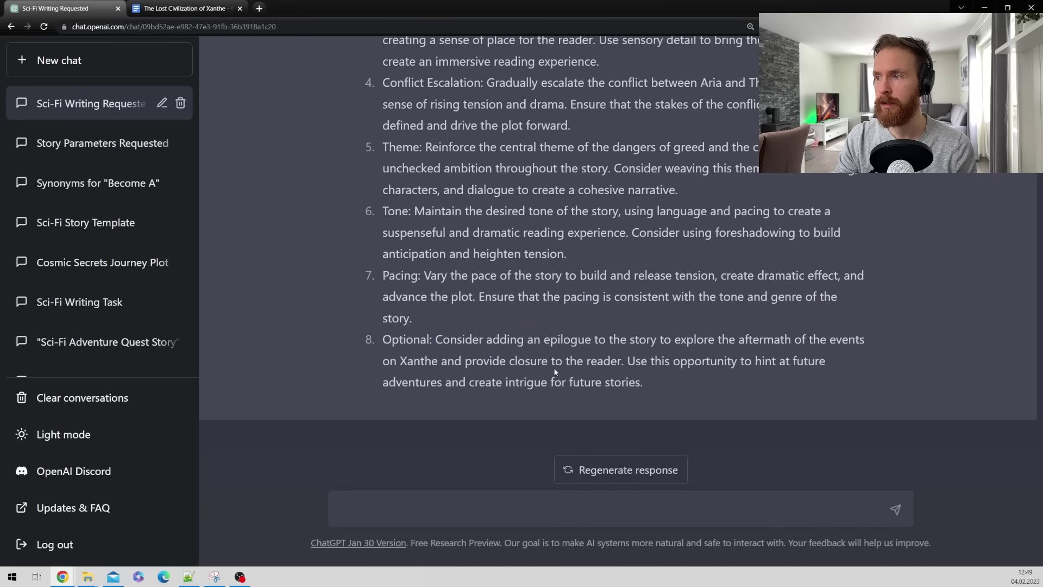
{"action": "scroll", "coordinate": [468, 338], "scroll_direction": "up", "scroll_amount": 6}
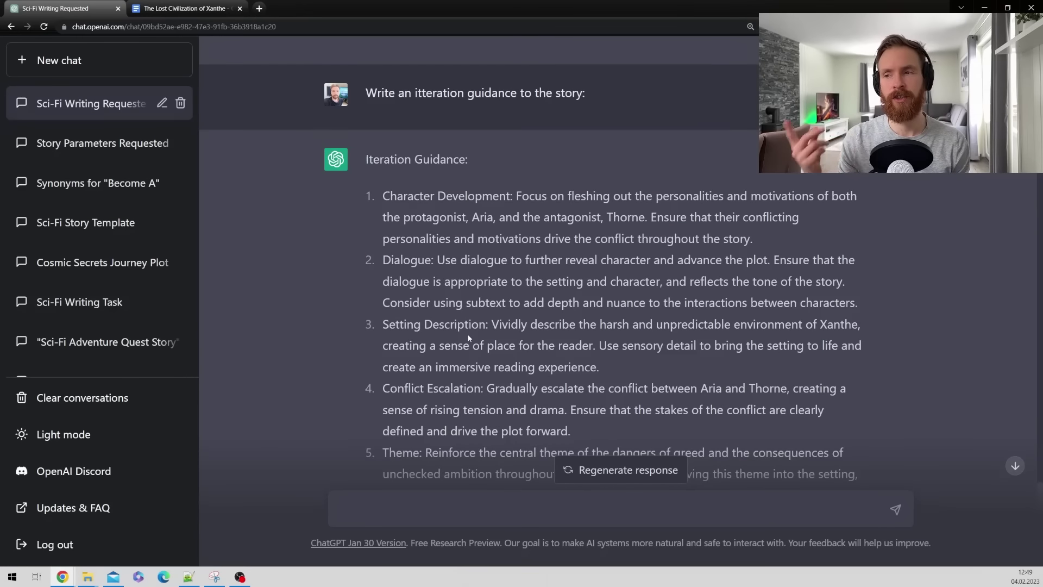